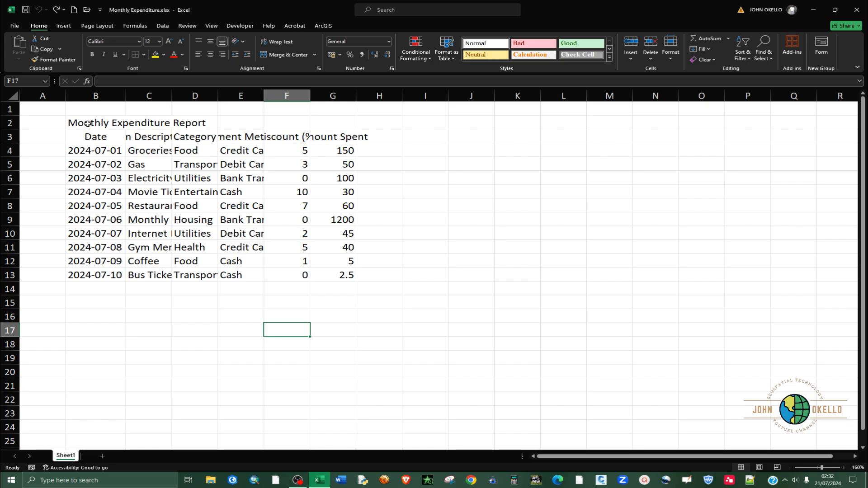
# - Examine the report title and the column headers from Date to Amount Spent
pyautogui.click(88, 123)
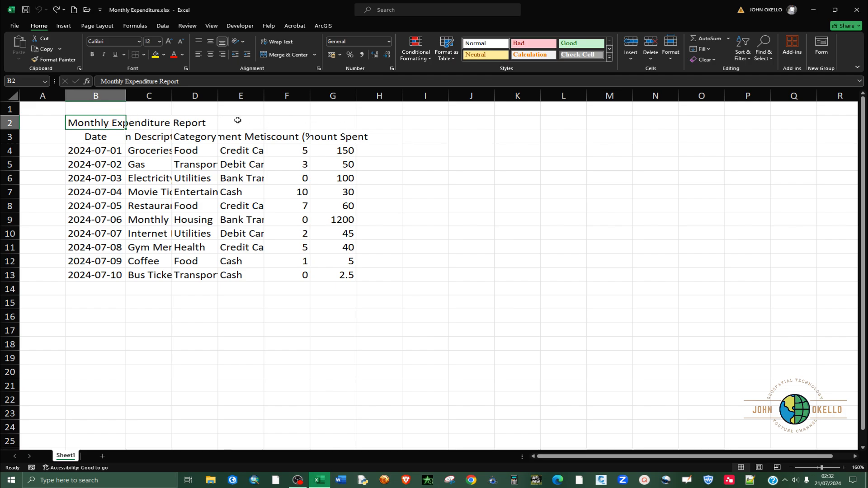
pyautogui.click(92, 136)
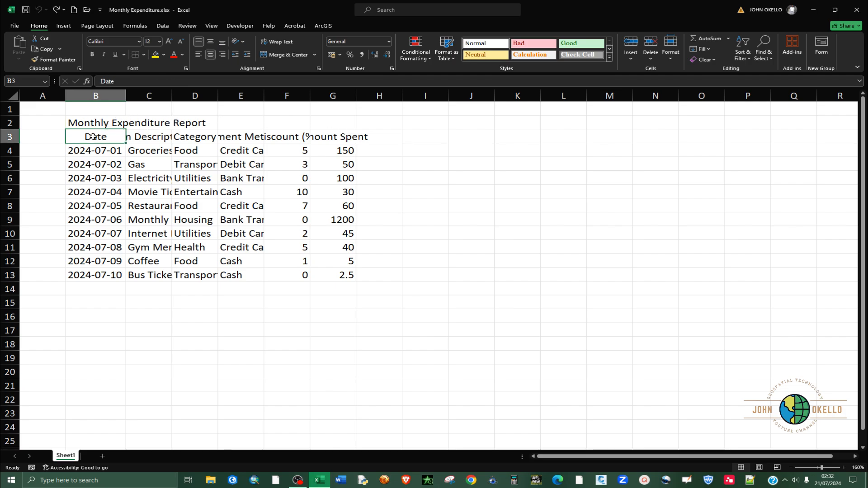
pyautogui.click(143, 137)
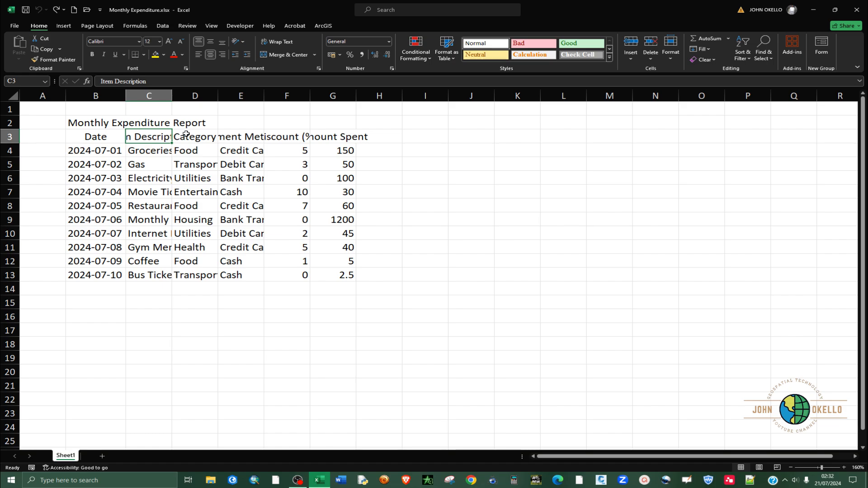
pyautogui.click(186, 135)
pyautogui.click(241, 136)
pyautogui.click(283, 138)
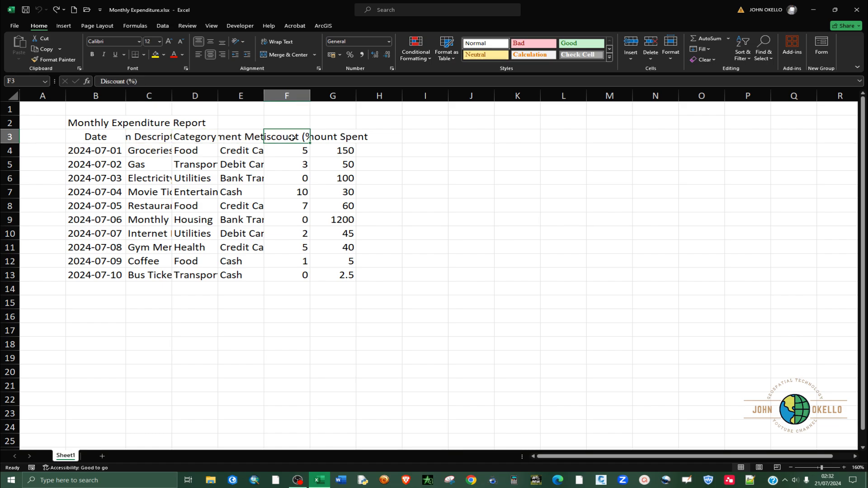
pyautogui.click(326, 137)
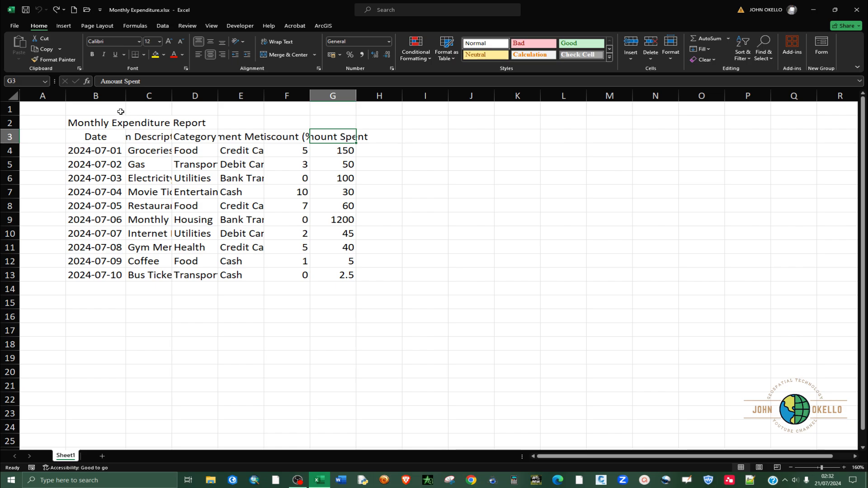
# - Merge and center the Monthly Expenditure Report title across cells B2:G2
pyautogui.click(98, 122)
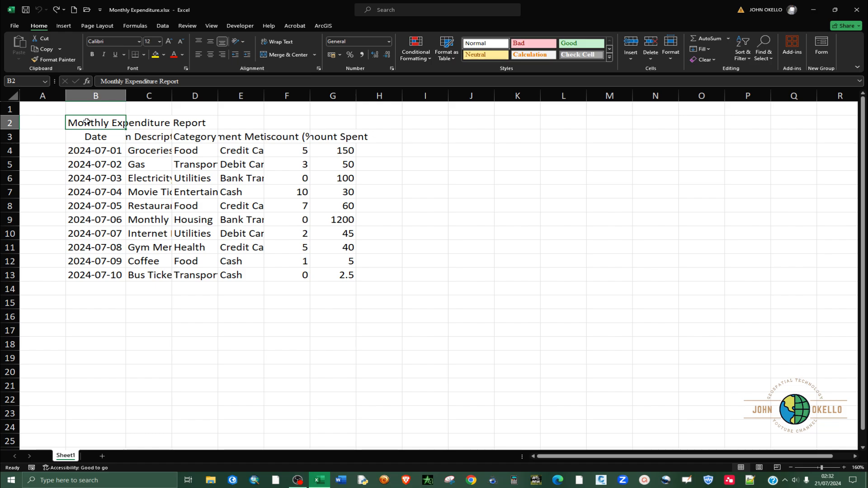
pyautogui.moveTo(87, 122); pyautogui.dragTo(333, 125)
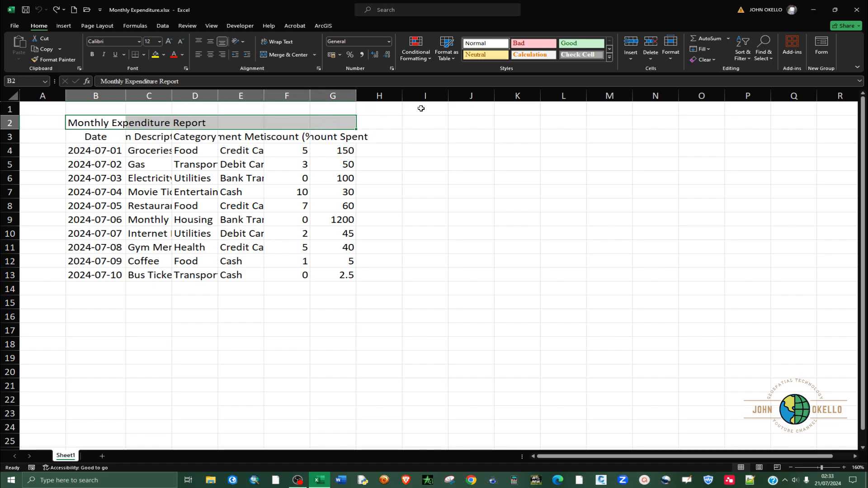
pyautogui.click(279, 55)
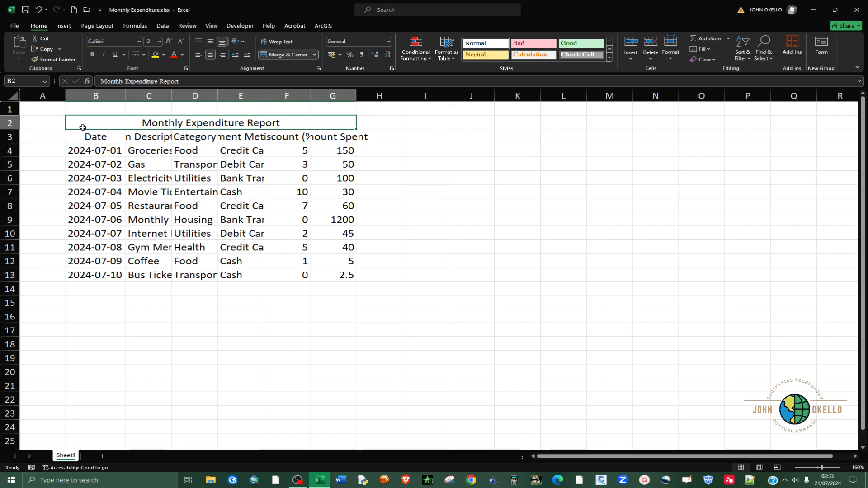
# - AutoFit columns B through G to their contents and slightly widen the Date and Item Description columns
pyautogui.click(106, 95)
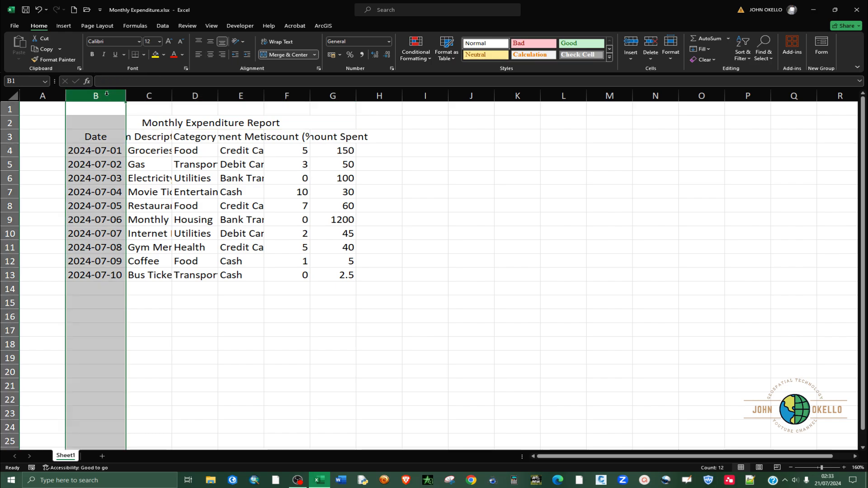
pyautogui.keyDown('shift'); pyautogui.click(336, 95); pyautogui.keyUp('shift')
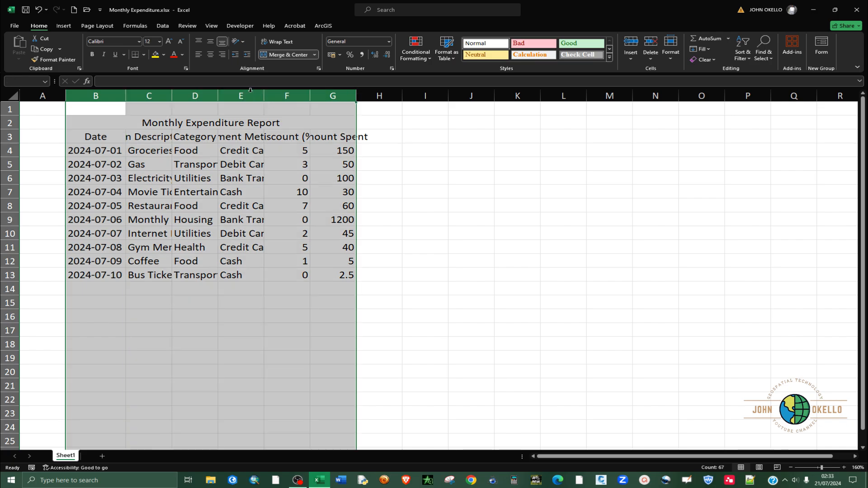
pyautogui.doubleClick(218, 95)
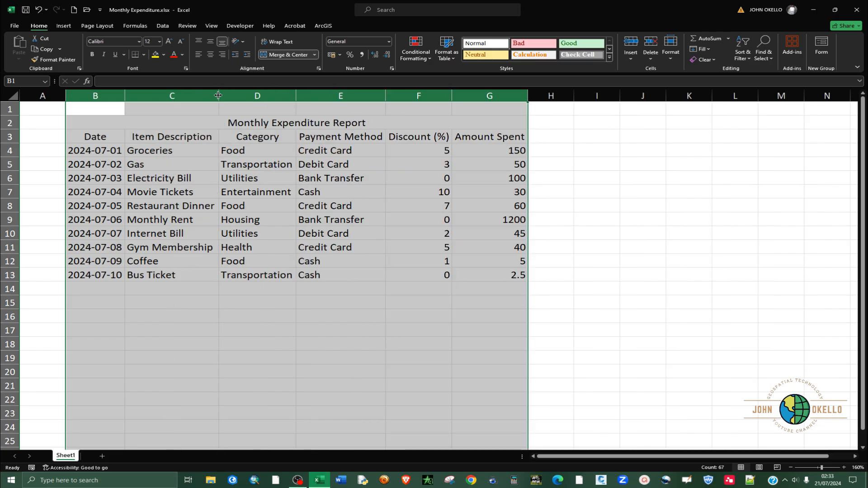
pyautogui.click(480, 230)
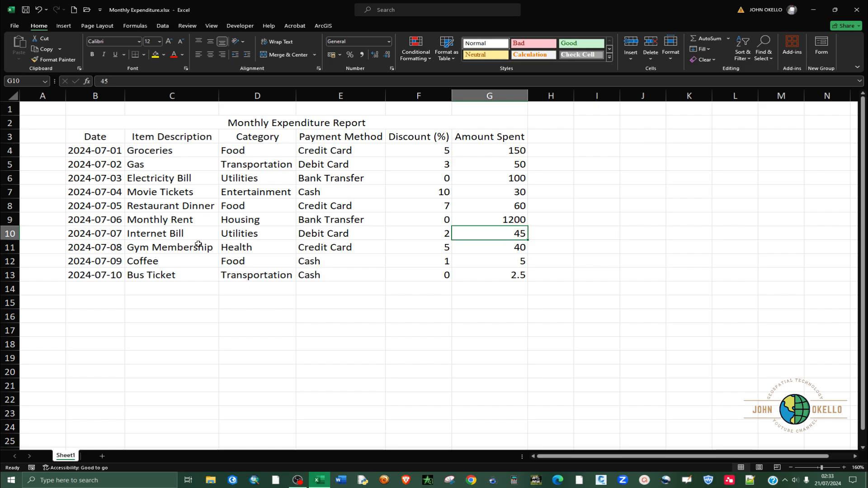
pyautogui.moveTo(124, 99); pyautogui.dragTo(128, 98)
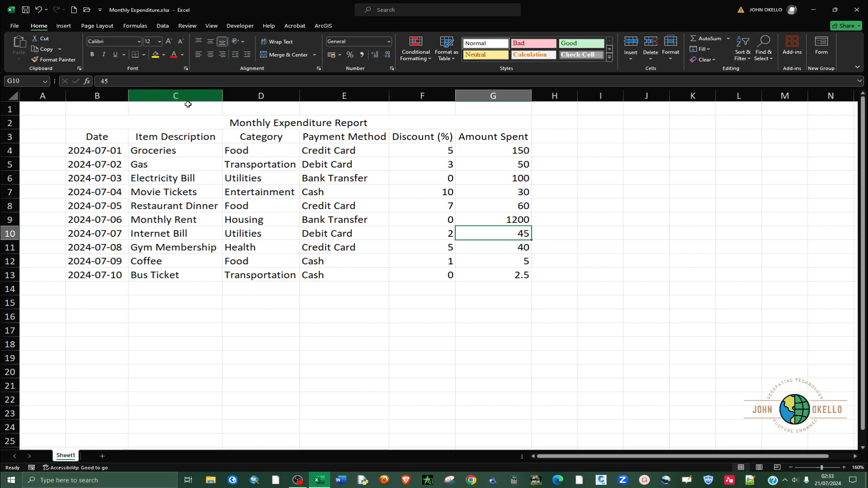
pyautogui.moveTo(223, 96); pyautogui.dragTo(226, 95)
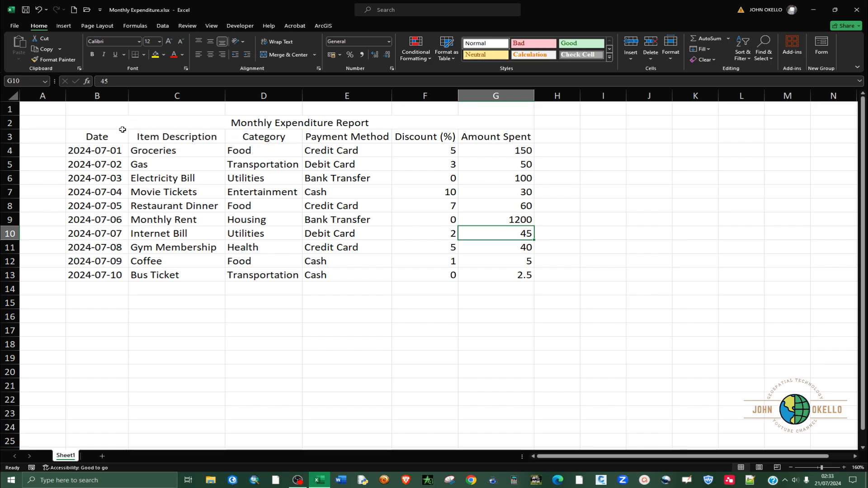
# - Make the report title and the column header row in B2:G3 bold
pyautogui.click(151, 122)
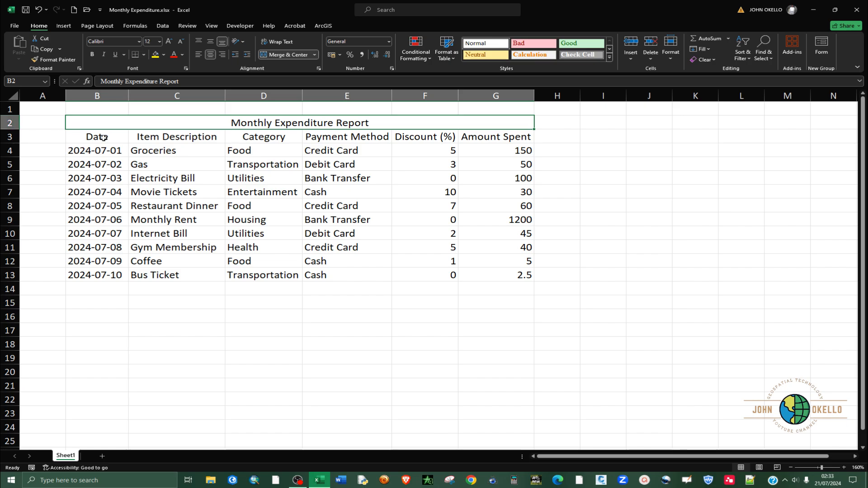
pyautogui.moveTo(103, 123); pyautogui.dragTo(443, 135)
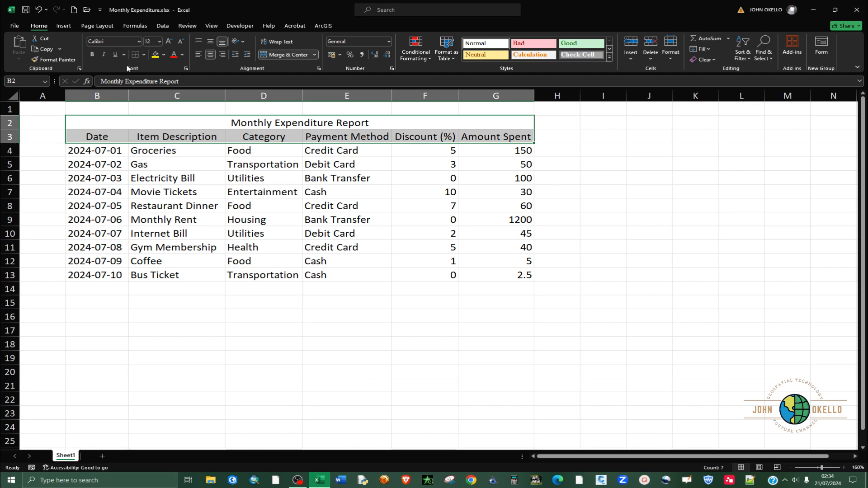
pyautogui.click(91, 55)
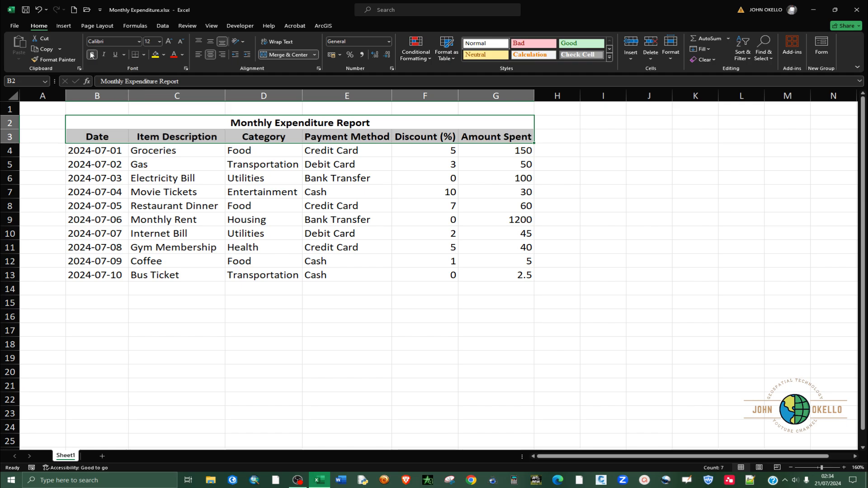
pyautogui.click(365, 312)
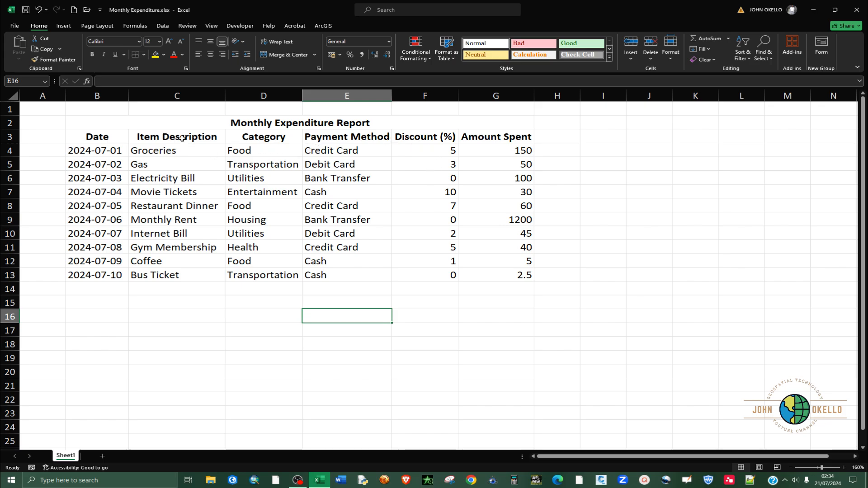
# - Set the font size of the Monthly Expenditure Report title to 14
pyautogui.click(170, 120)
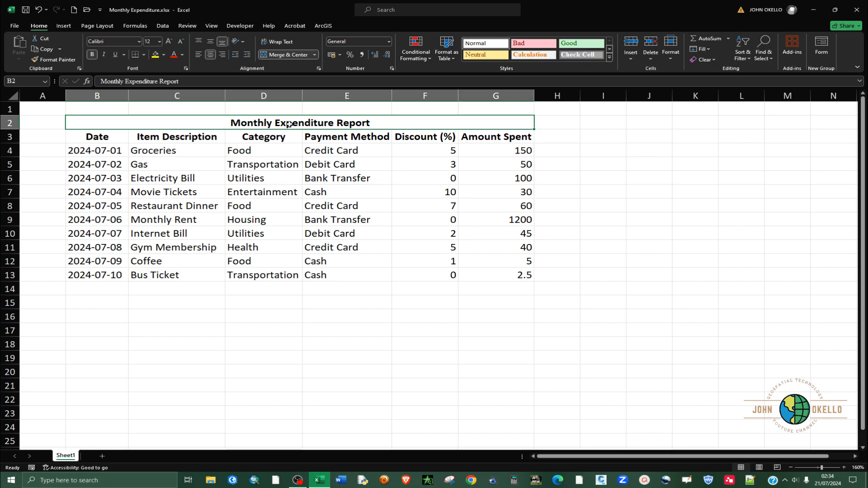
pyautogui.click(159, 42)
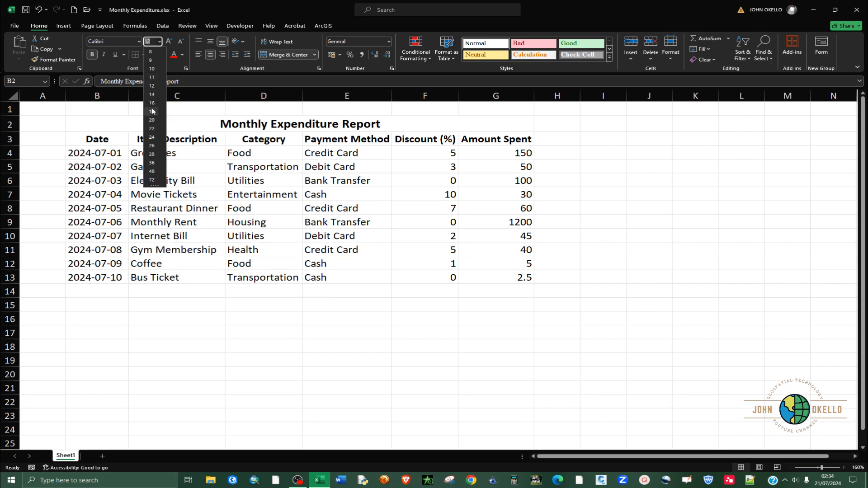
pyautogui.click(152, 96)
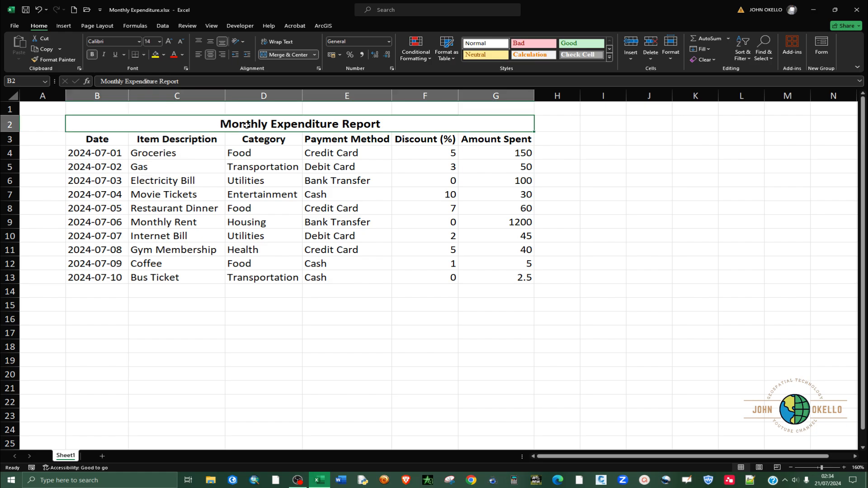
# - Apply the Heading 1 cell style to the merged Monthly Expenditure Report title
pyautogui.click(609, 57)
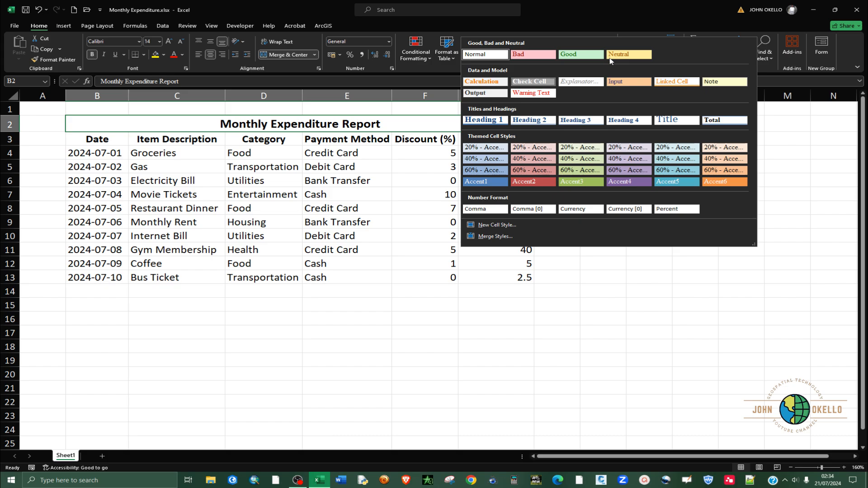
pyautogui.click(564, 274)
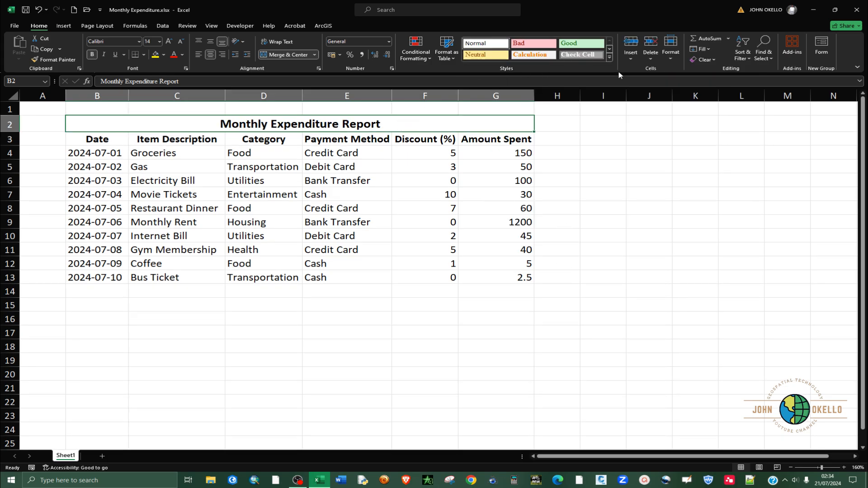
pyautogui.click(610, 59)
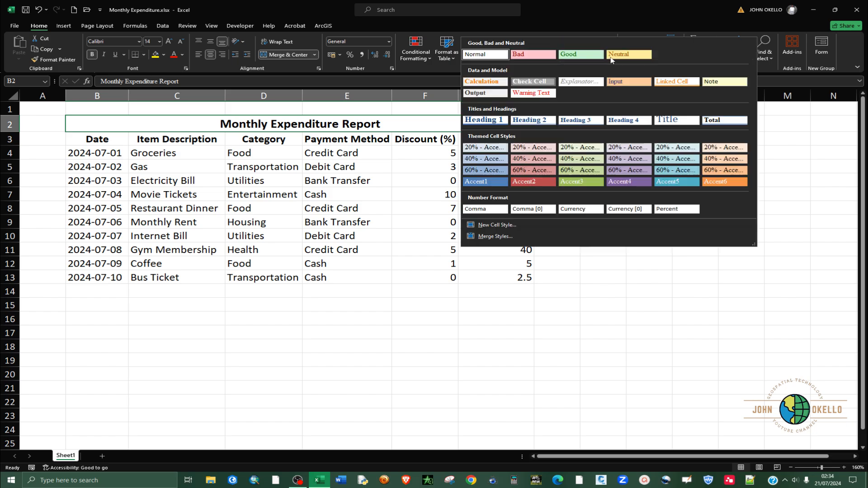
pyautogui.click(480, 121)
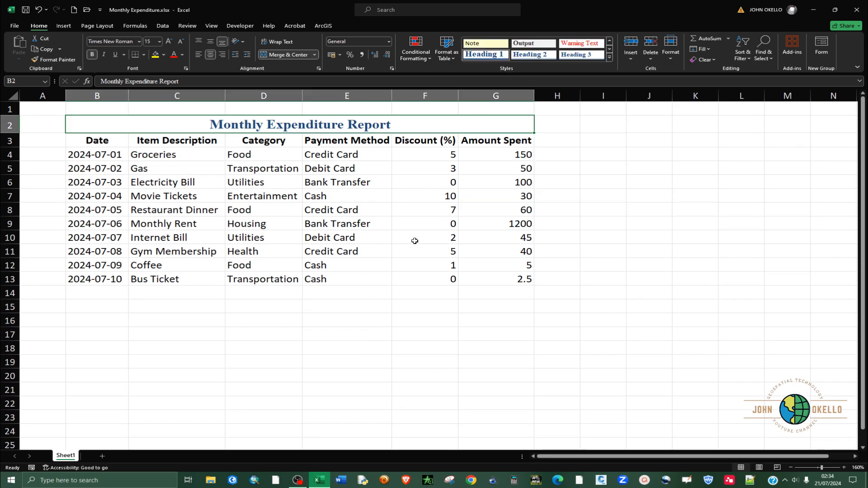
pyautogui.click(406, 265)
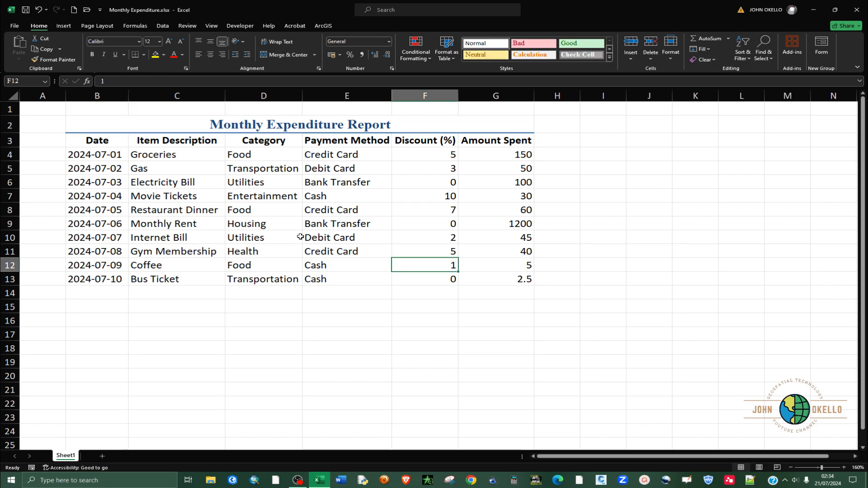
# - Fill the column header row B3:G3 with the theme color Dark Blue, Text 2, Lighter 60%
pyautogui.click(91, 142)
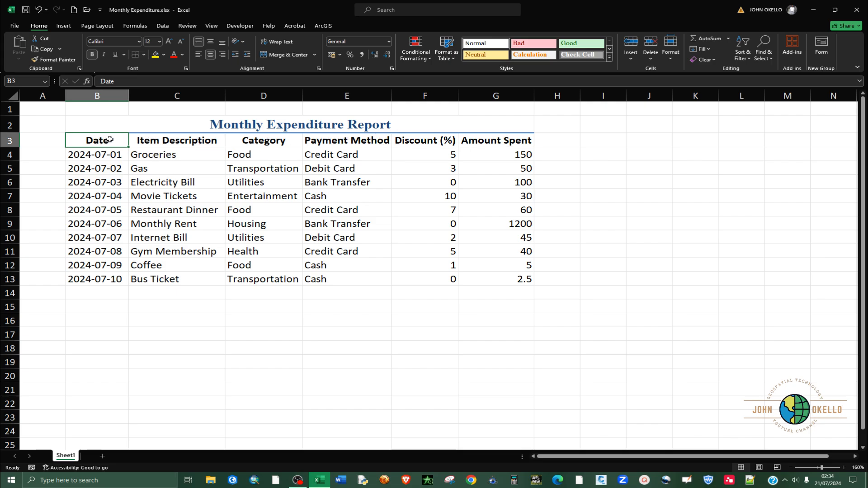
pyautogui.moveTo(108, 148); pyautogui.dragTo(491, 148)
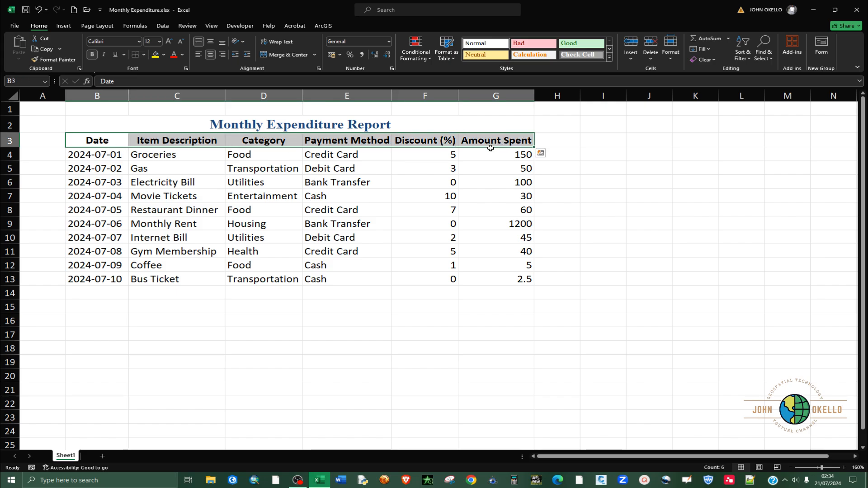
pyautogui.click(164, 55)
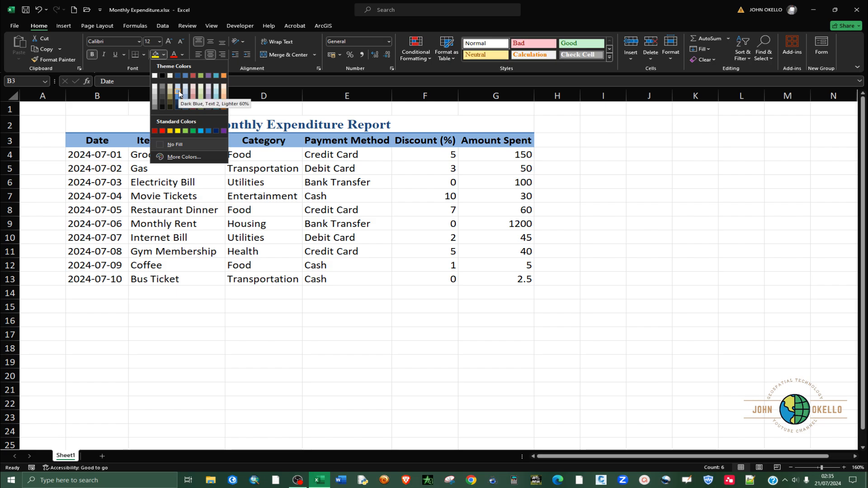
pyautogui.click(184, 159)
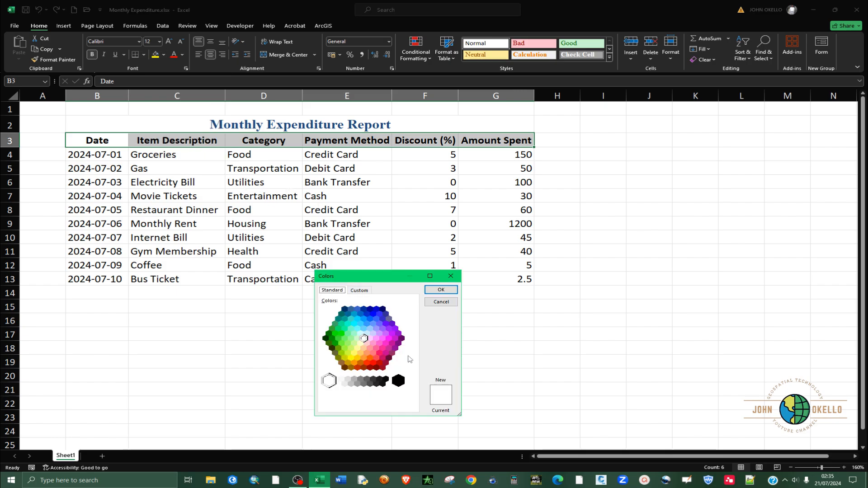
pyautogui.click(450, 276)
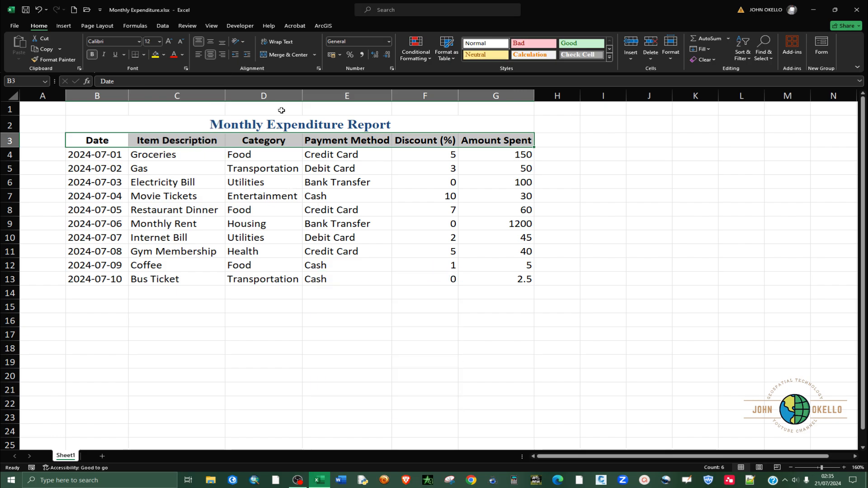
pyautogui.click(164, 54)
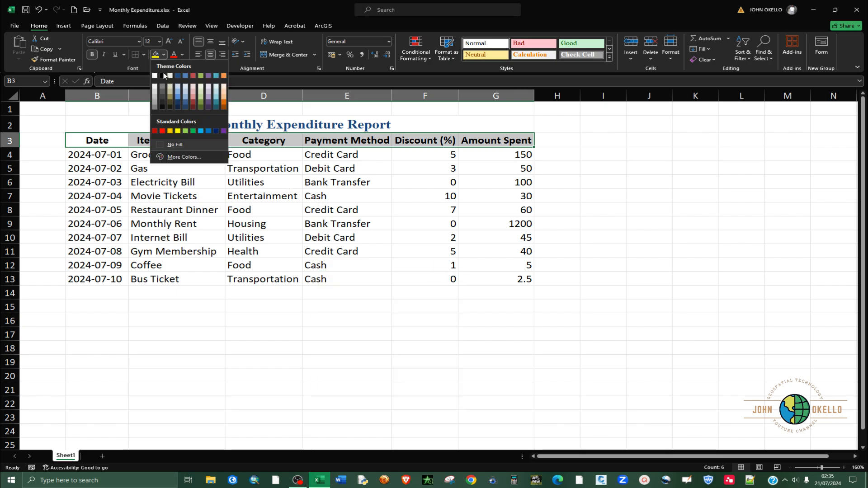
pyautogui.click(179, 94)
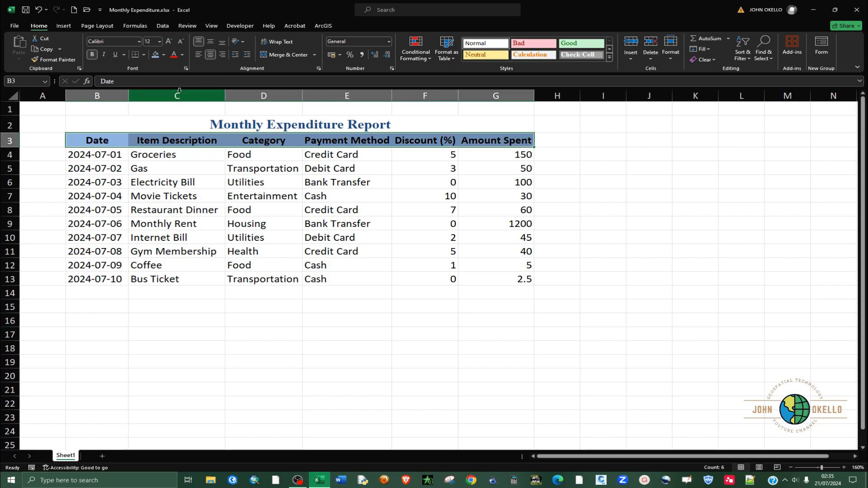
pyautogui.click(281, 307)
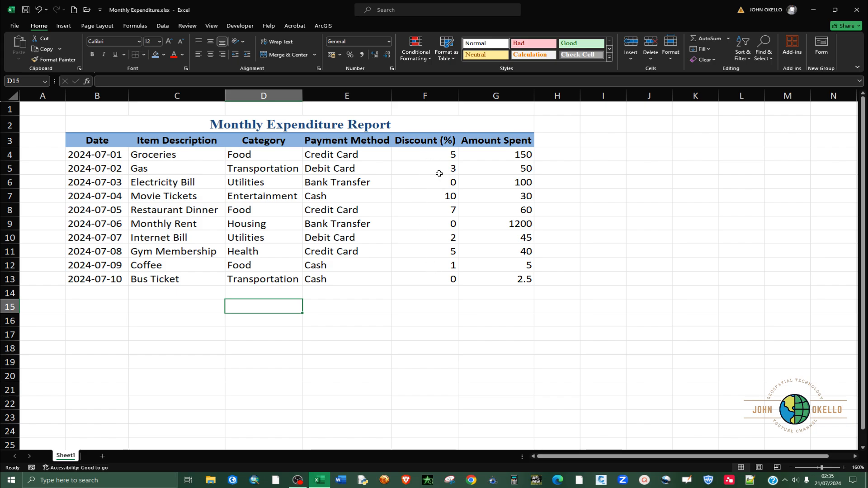
# - Try the Percentage number format with two decimal places on the Discount (%) values in F4:F13, and undo it
pyautogui.click(443, 158)
pyautogui.click(442, 175)
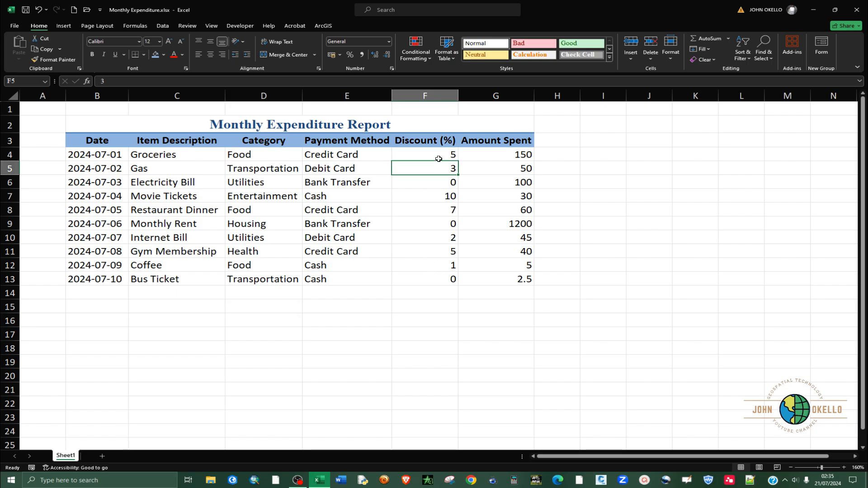
pyautogui.moveTo(438, 159); pyautogui.dragTo(440, 276)
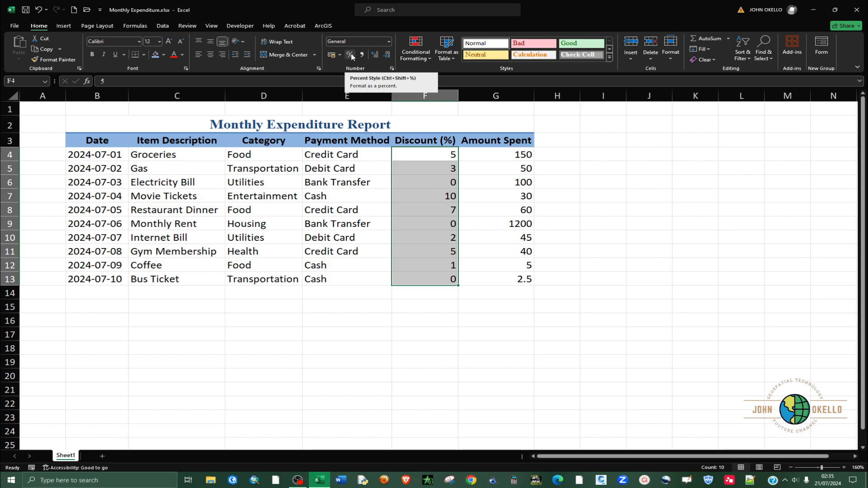
pyautogui.rightClick(428, 179)
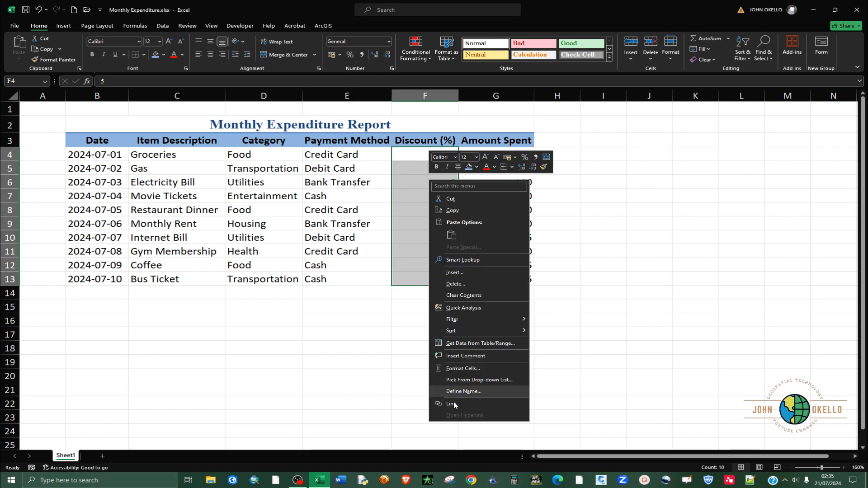
pyautogui.click(459, 368)
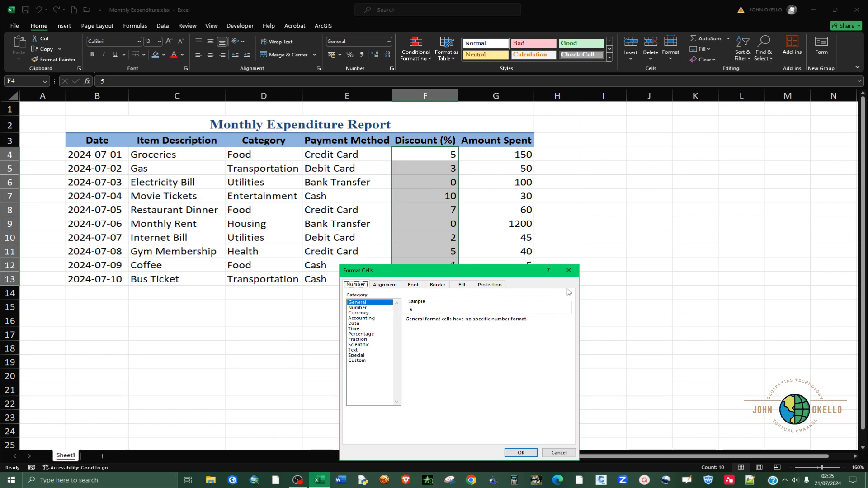
pyautogui.click(361, 334)
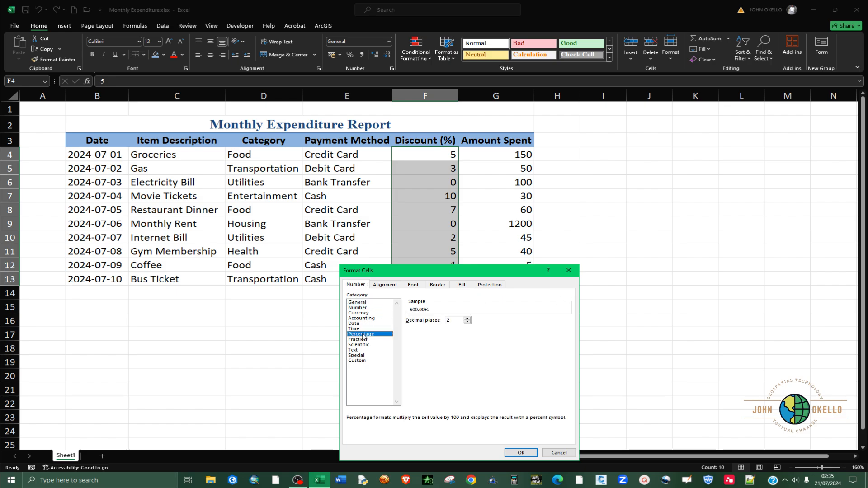
pyautogui.click(520, 452)
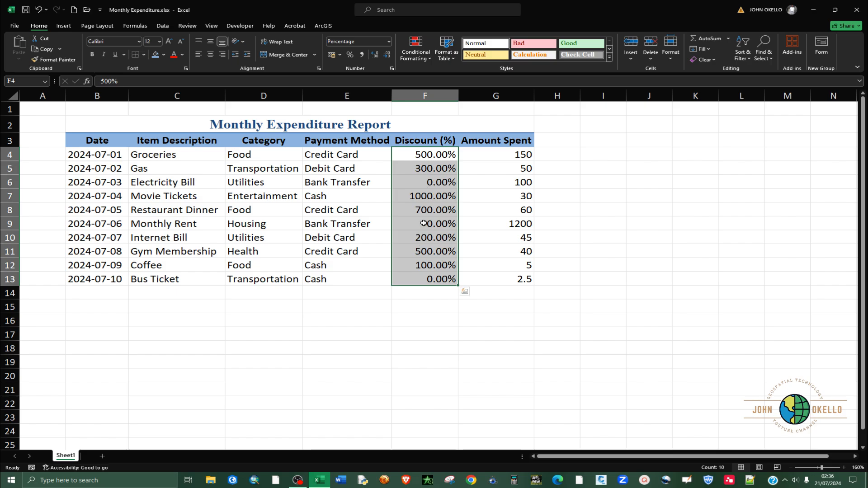
pyautogui.hotkey('ctrl', 'z')
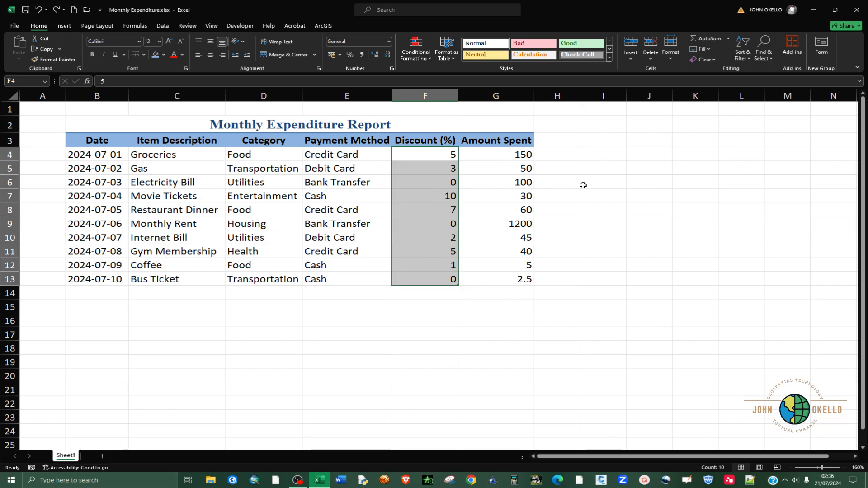
# - Move the Discount (%) values from F4:F13 to the empty cells J4:J13 by cutting and pasting
pyautogui.rightClick(427, 160)
pyautogui.click(451, 179)
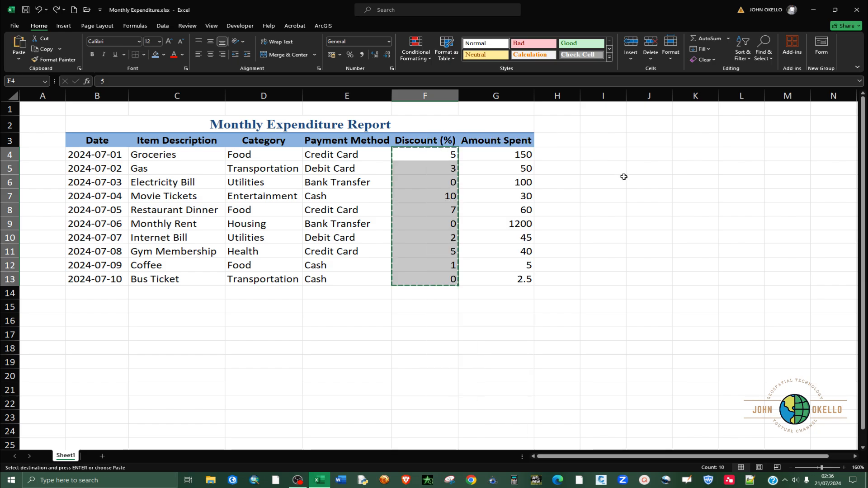
pyautogui.click(649, 153)
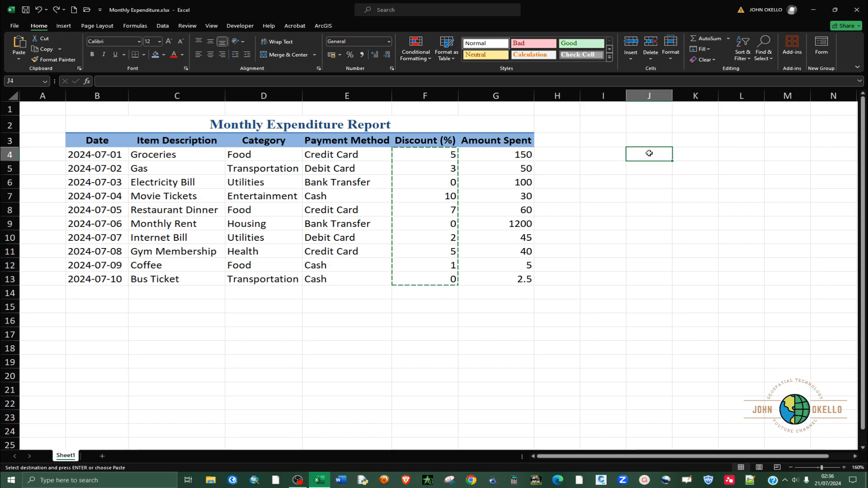
pyautogui.rightClick(649, 154)
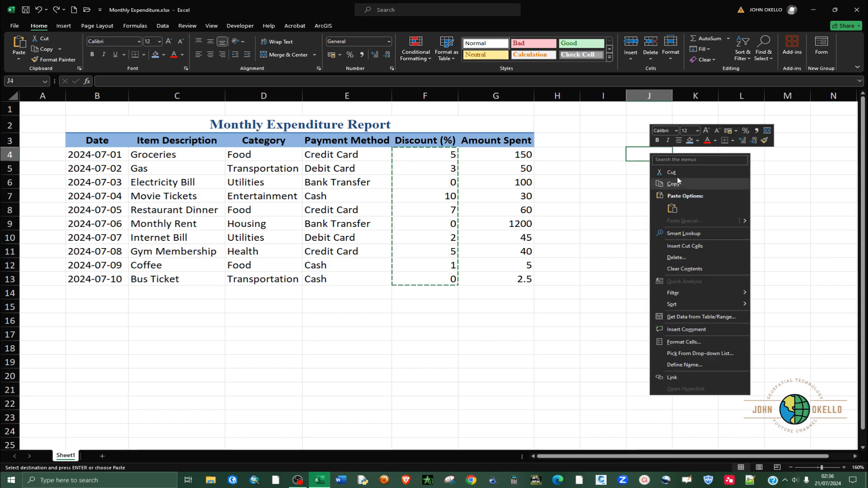
pyautogui.click(672, 208)
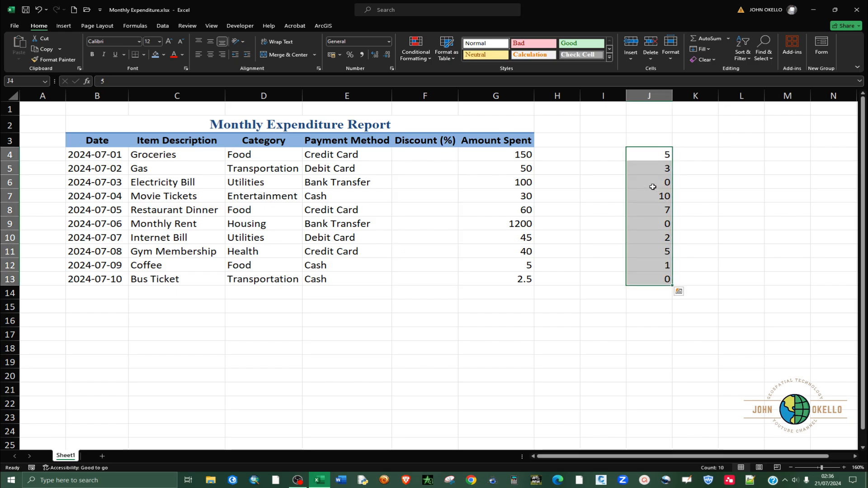
# - Enter the formula =J4/100 in cell I4 and fill it down to I13
pyautogui.click(603, 156)
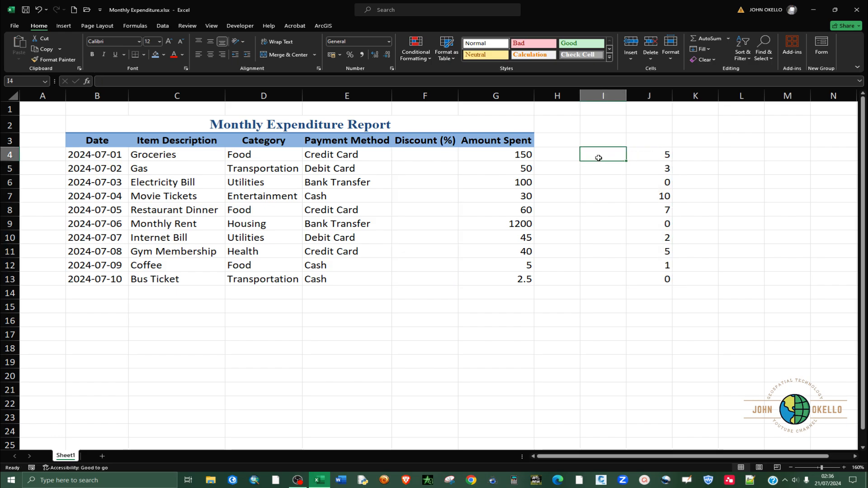
pyautogui.click(659, 155)
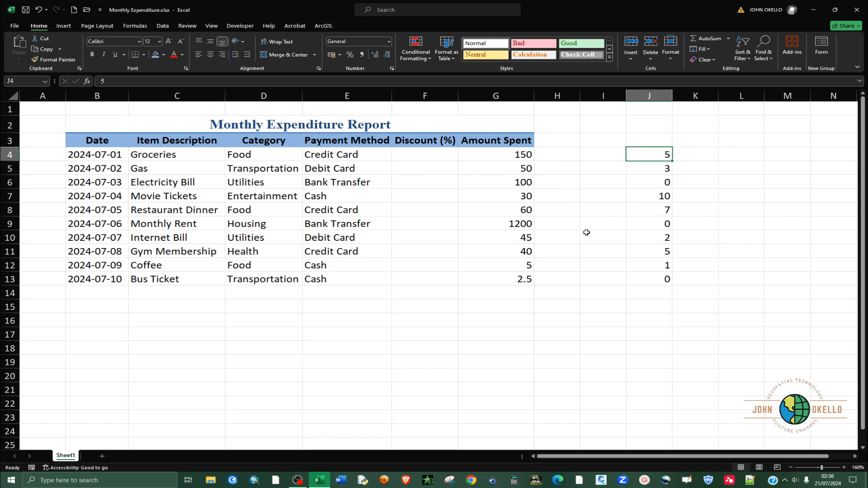
pyautogui.click(591, 155)
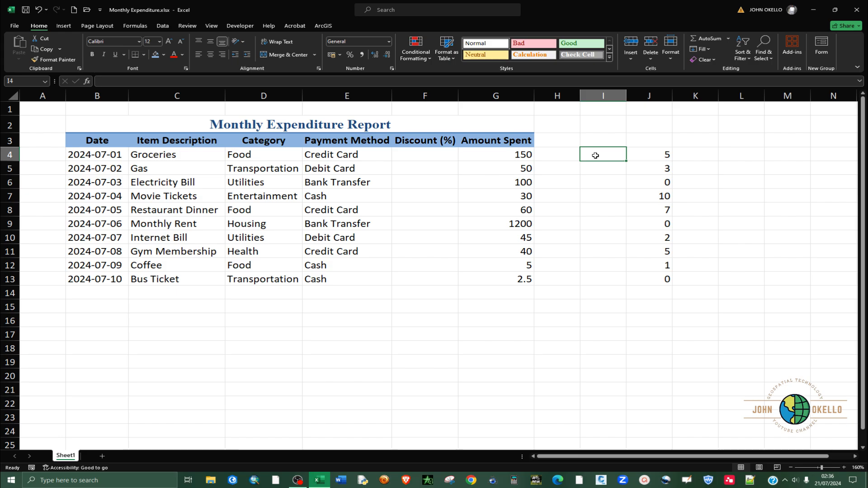
pyautogui.write('=')
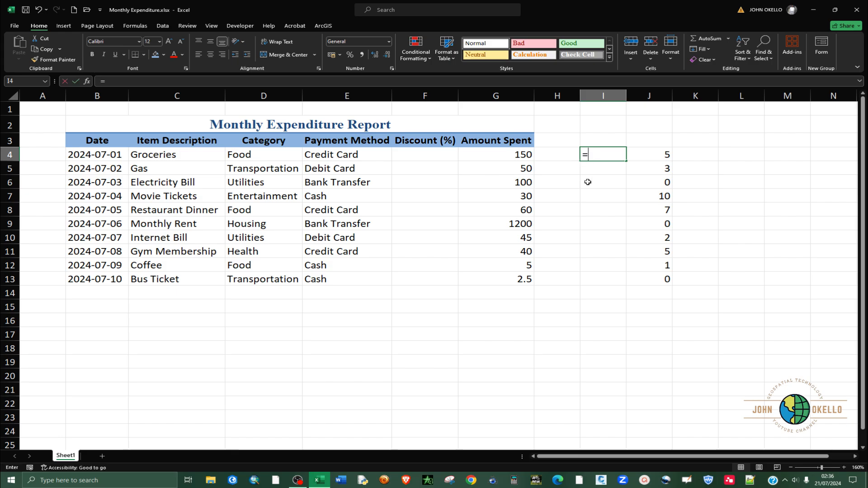
pyautogui.click(659, 156)
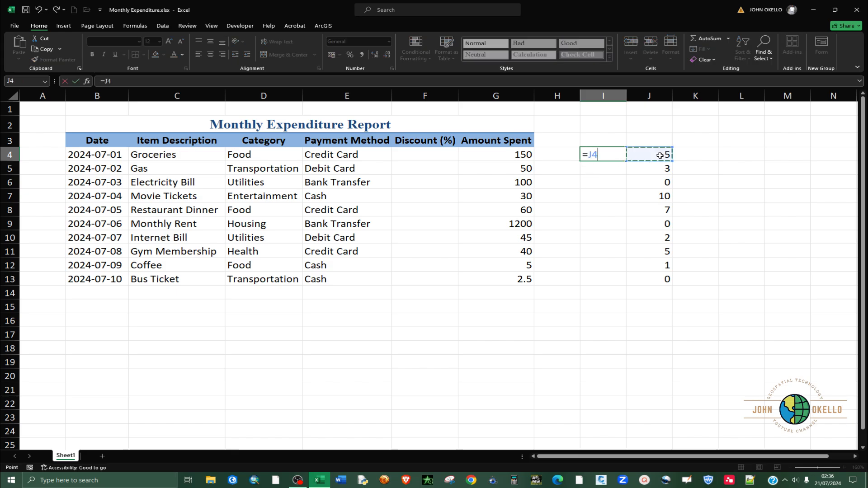
pyautogui.write('/100')
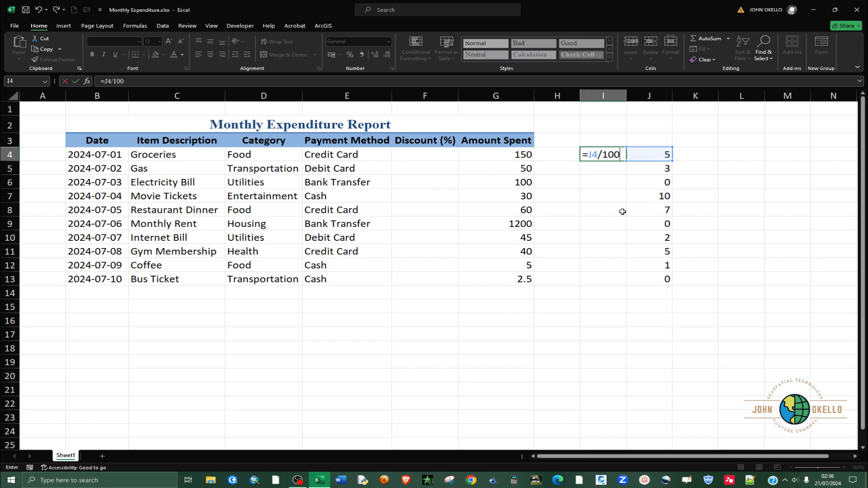
pyautogui.press('Return')
pyautogui.click(622, 158)
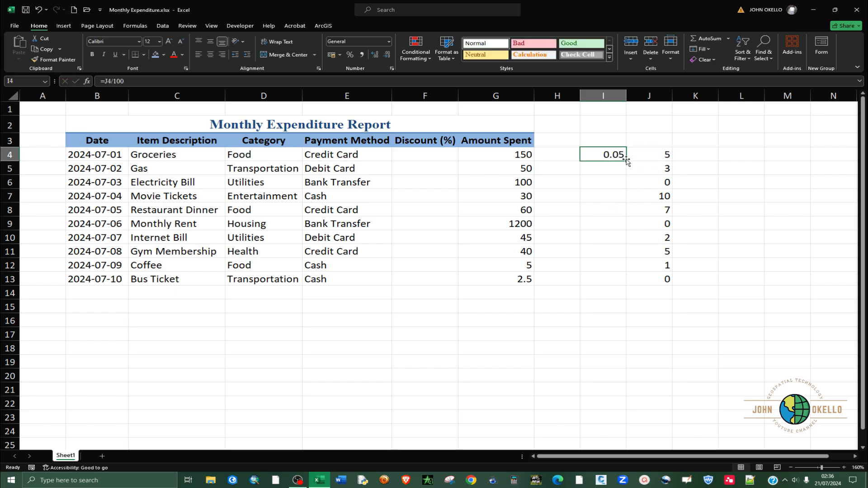
pyautogui.moveTo(626, 161); pyautogui.dragTo(623, 282)
pyautogui.click(577, 335)
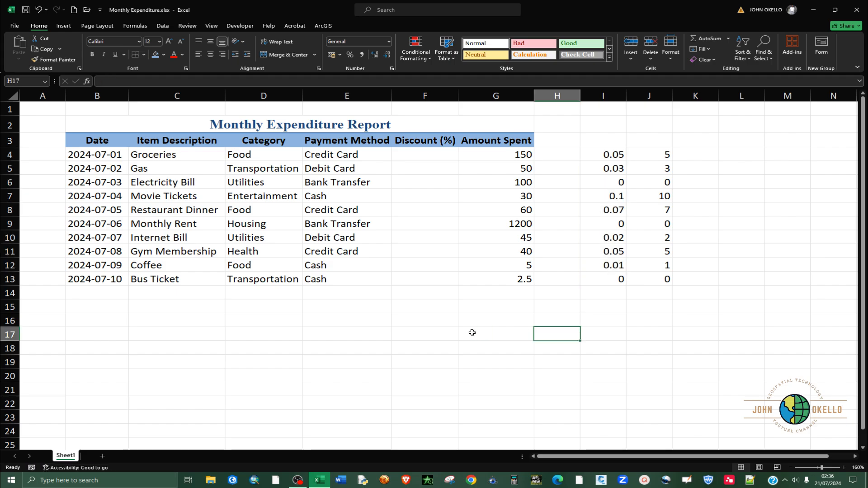
# - Try to copy the calculated discounts in I4:I13 into the Discount (%) column from F4 with a regular paste
pyautogui.moveTo(600, 154); pyautogui.dragTo(598, 278)
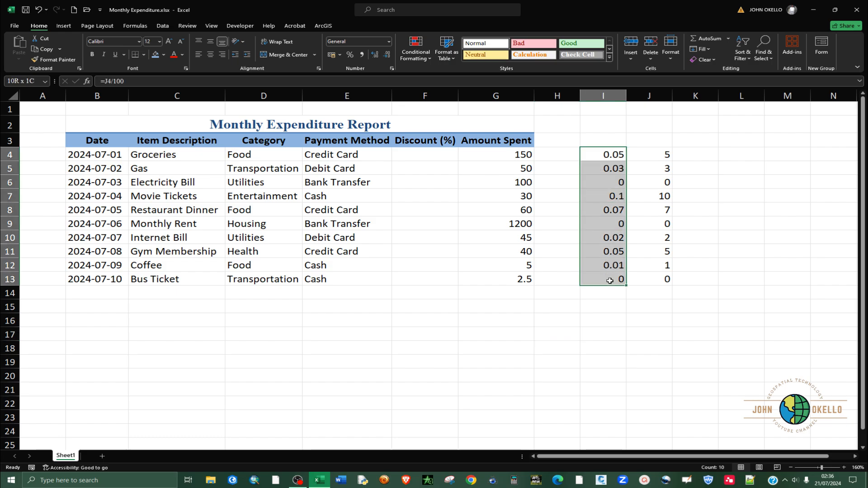
pyautogui.rightClick(599, 203)
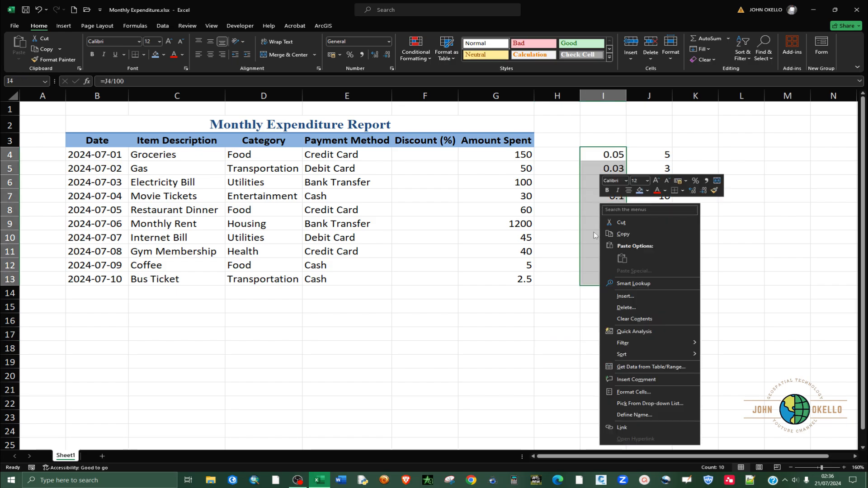
pyautogui.click(623, 234)
pyautogui.click(421, 157)
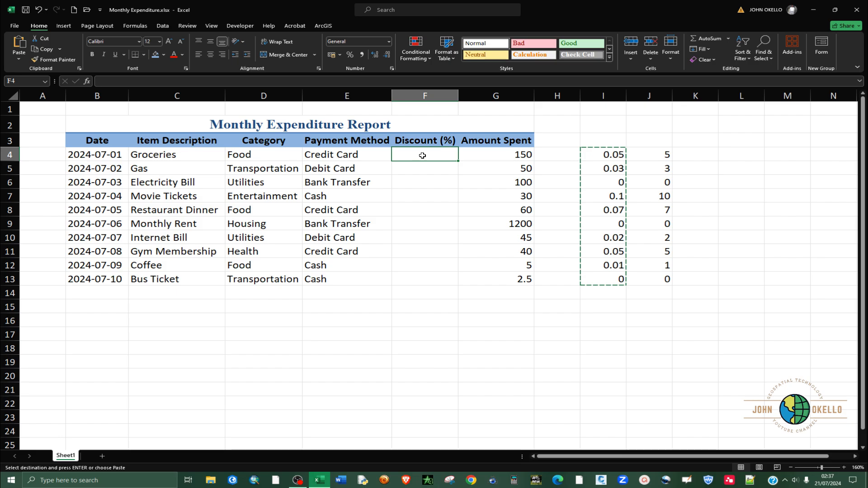
pyautogui.rightClick(422, 155)
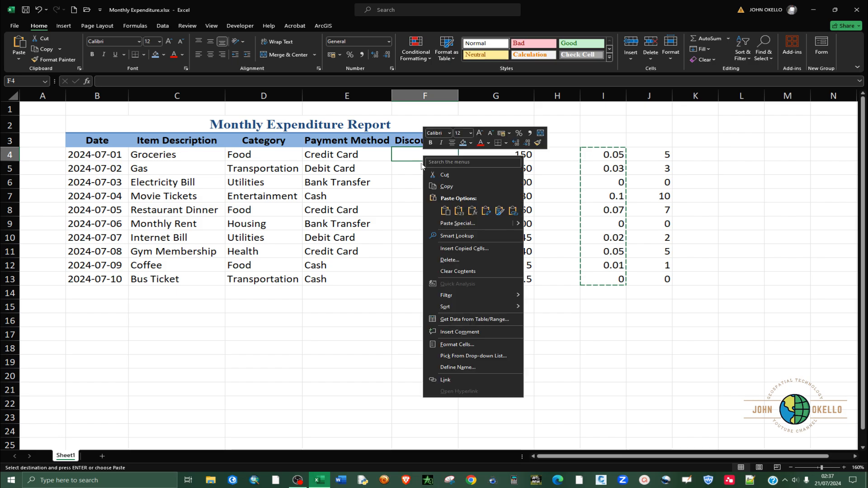
pyautogui.click(459, 210)
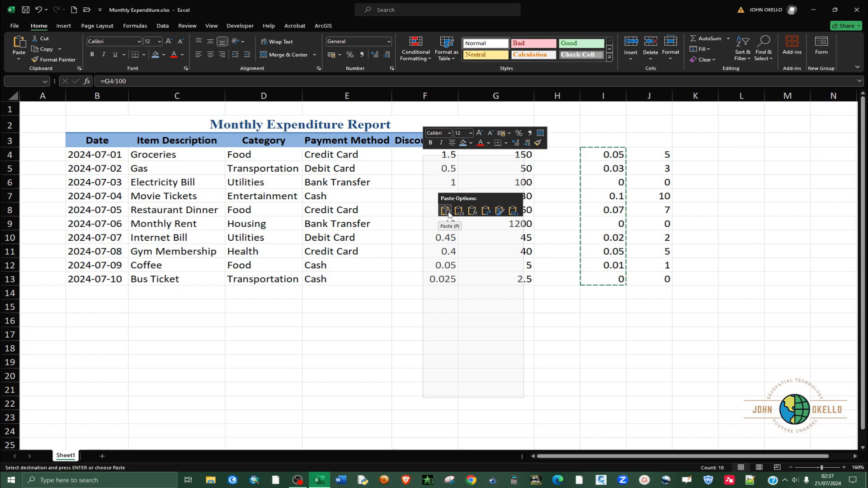
pyautogui.click(447, 211)
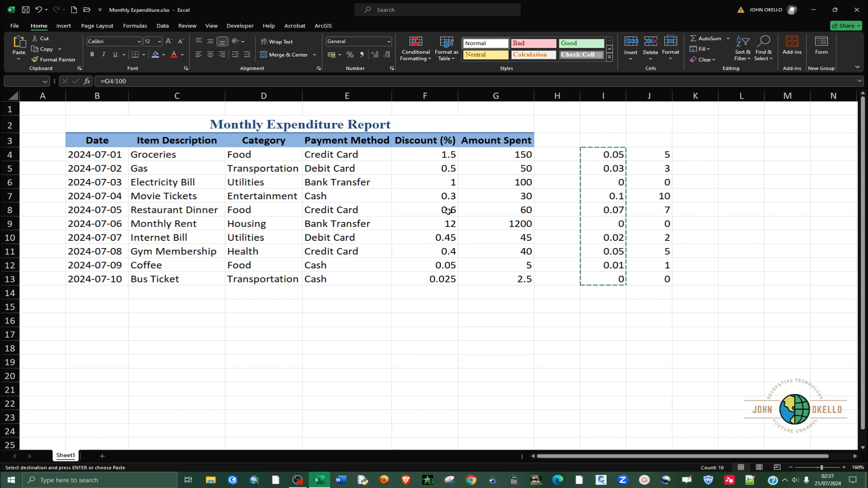
pyautogui.click(638, 315)
pyautogui.press('Escape')
# - Clear the helper cells I4:J13, and undo both that clearing and the formula paste in the Discount (%) column
pyautogui.moveTo(611, 155); pyautogui.dragTo(653, 272)
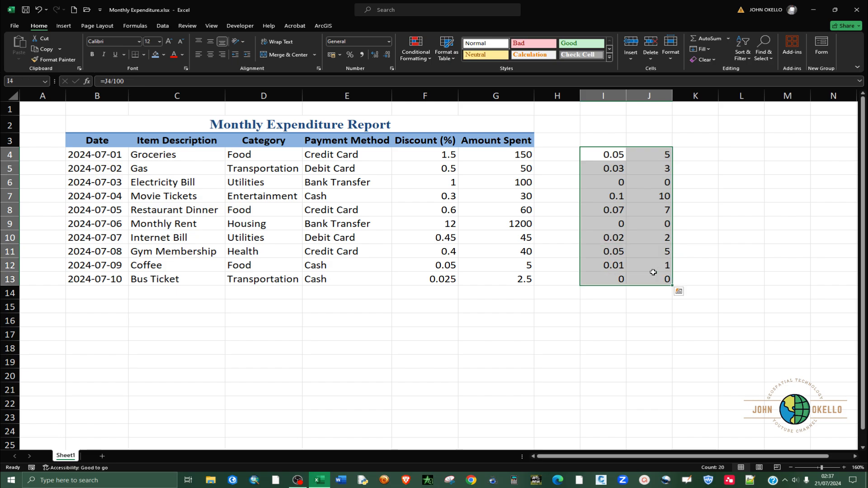
pyautogui.press('Delete')
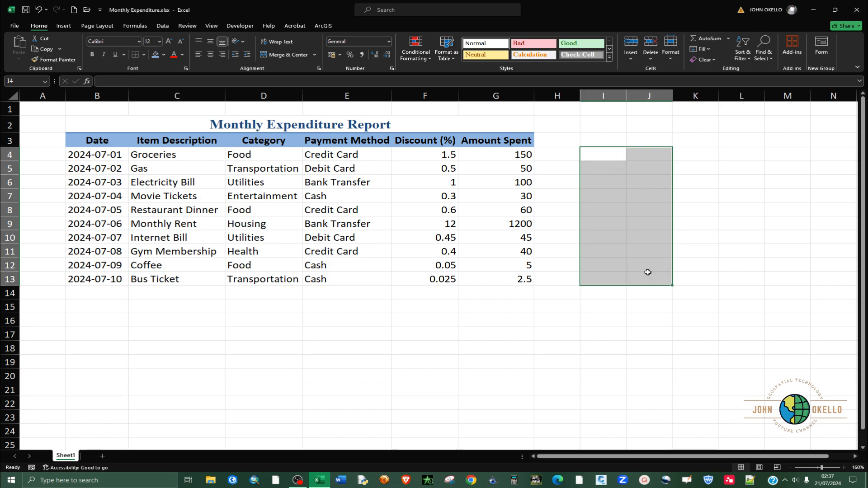
pyautogui.click(442, 155)
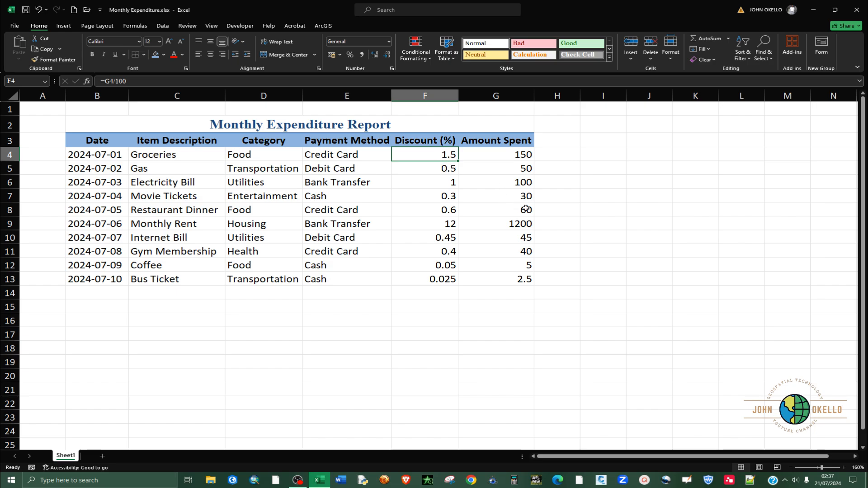
pyautogui.hotkey('ctrl', 'z')
pyautogui.hotkey('ctrl', 'z')
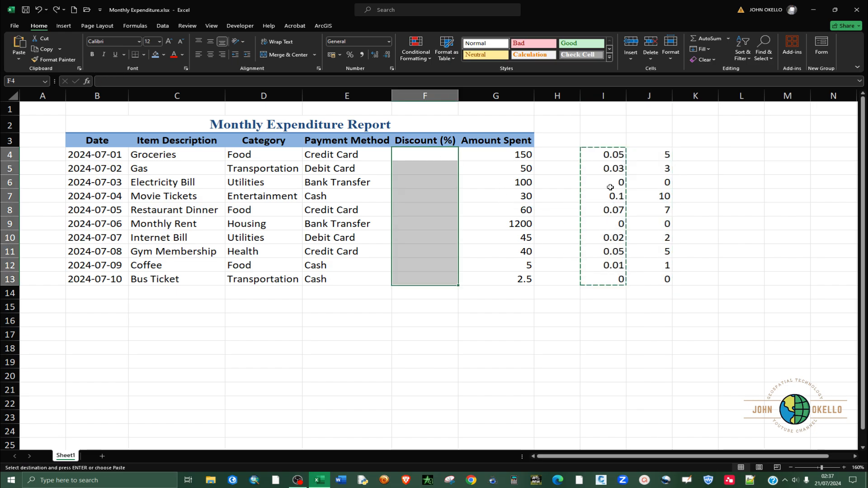
# - Copy the calculated discounts in I4:I13 and paste them as values into the Discount (%) column starting at F4
pyautogui.hotkey('ctrl', 'c')
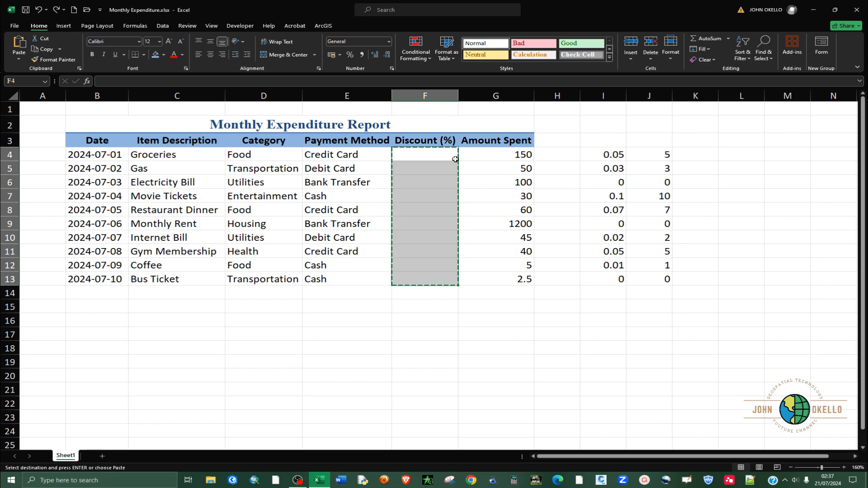
pyautogui.press('Escape')
pyautogui.moveTo(613, 154); pyautogui.dragTo(615, 278)
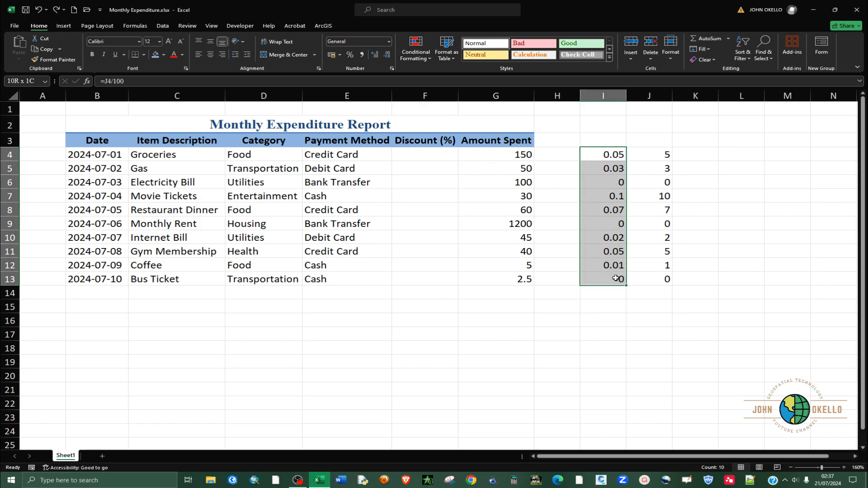
pyautogui.rightClick(606, 257)
pyautogui.click(633, 47)
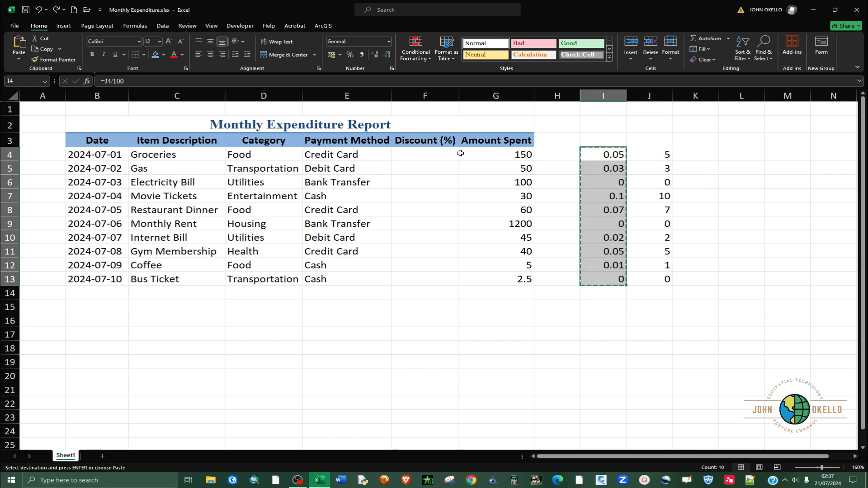
pyautogui.click(441, 155)
pyautogui.rightClick(440, 158)
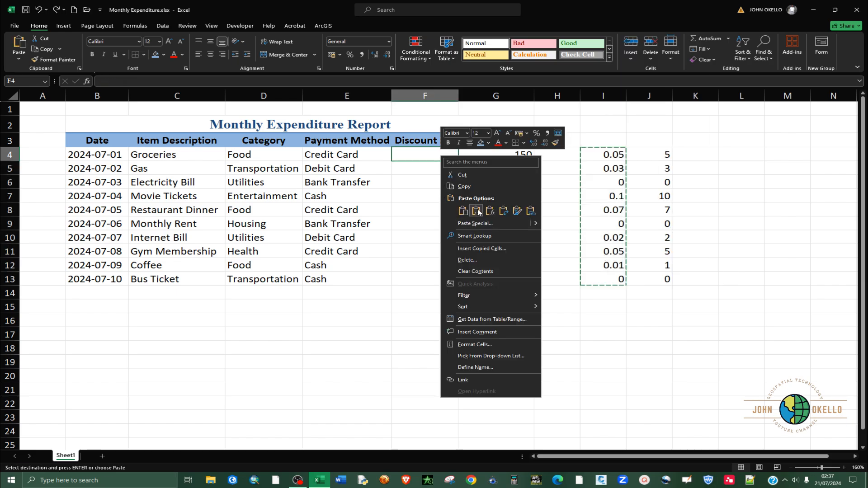
pyautogui.click(469, 212)
pyautogui.click(588, 318)
pyautogui.press('Escape')
# - Clear the helper formulas and original discount numbers from I4:J13
pyautogui.moveTo(592, 154); pyautogui.dragTo(649, 279)
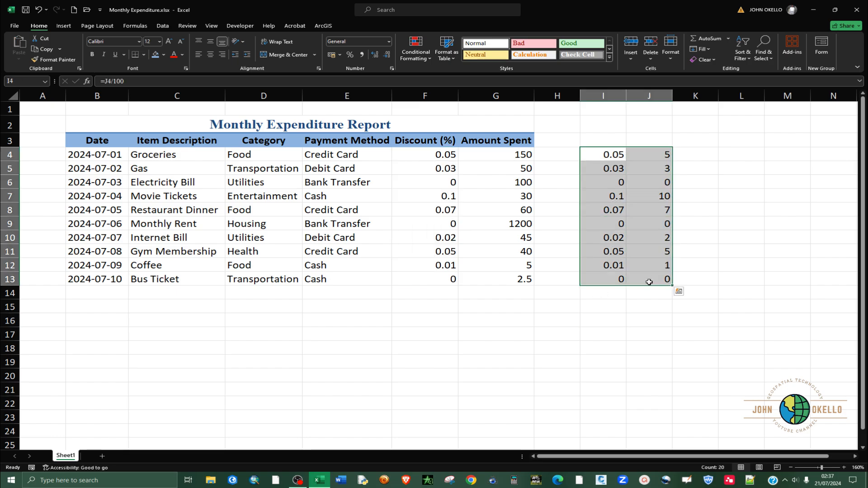
pyautogui.press('Delete')
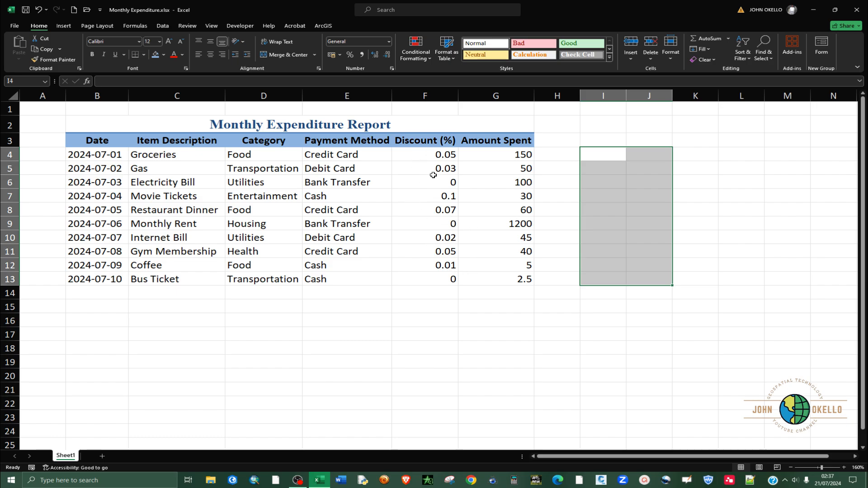
# - Format the Discount (%) values in F4:F13 as percentages
pyautogui.moveTo(431, 154); pyautogui.dragTo(434, 277)
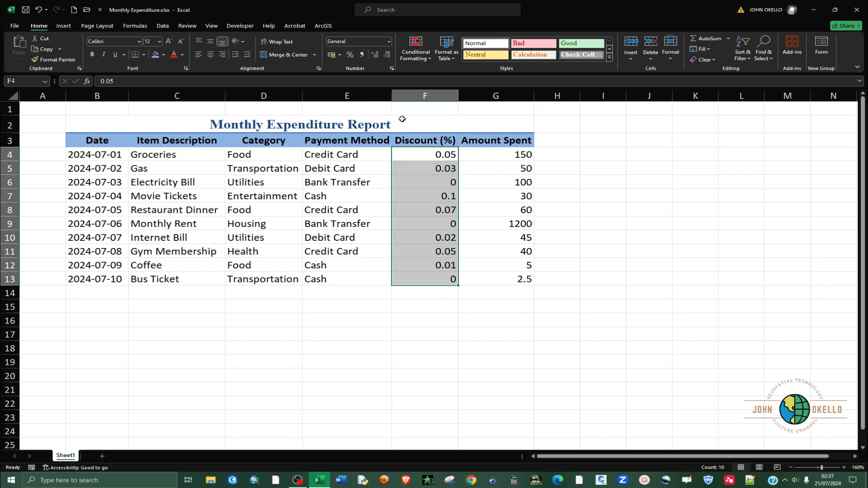
pyautogui.click(349, 55)
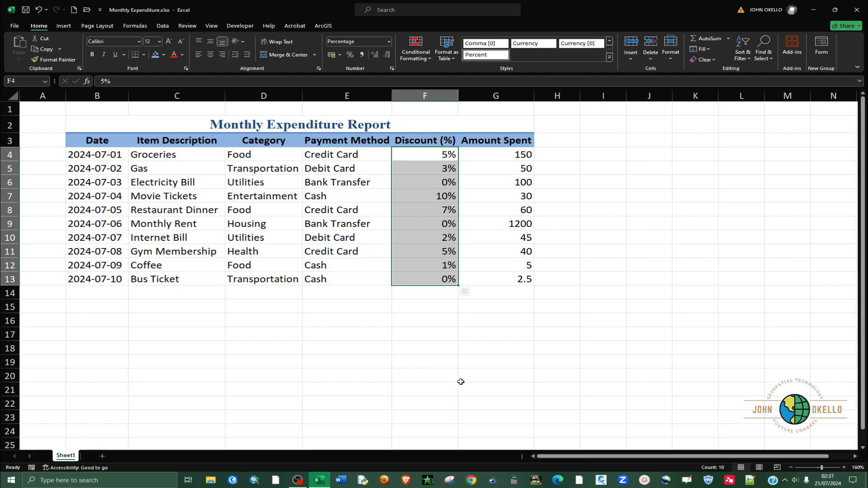
pyautogui.click(424, 345)
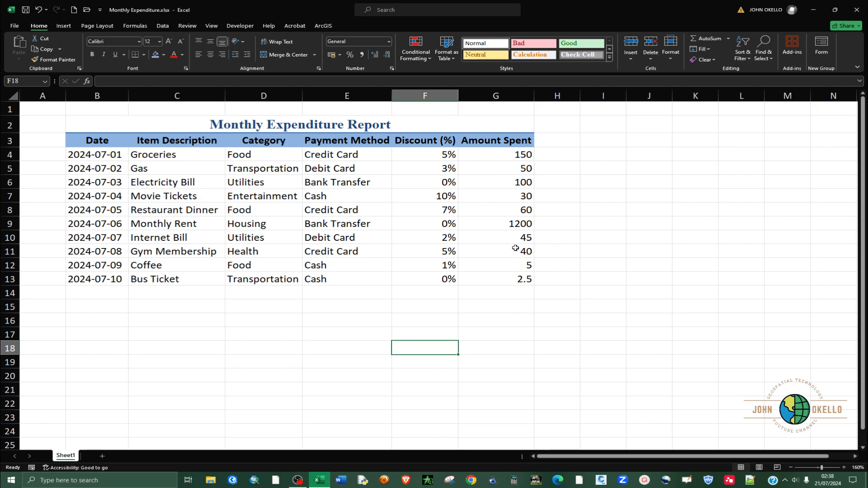
# - Add the header ACTUAL AMOUNT SPENT in H3 and widen column H
pyautogui.click(554, 141)
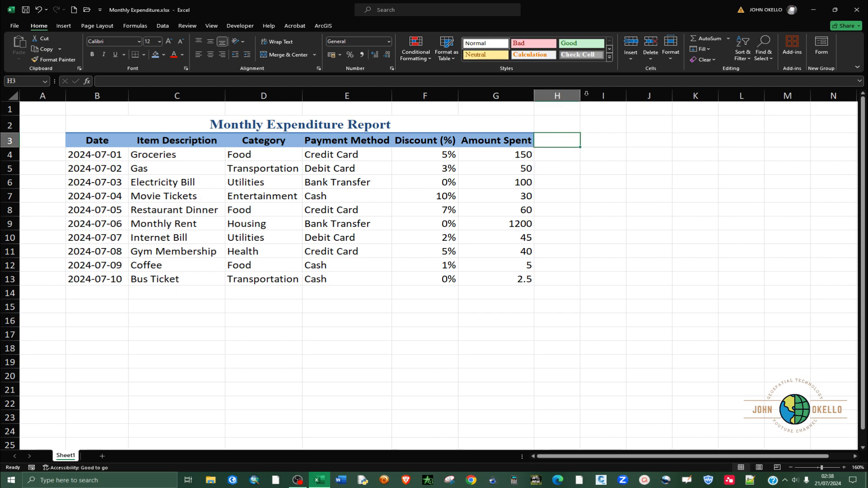
pyautogui.moveTo(578, 97); pyautogui.dragTo(596, 97)
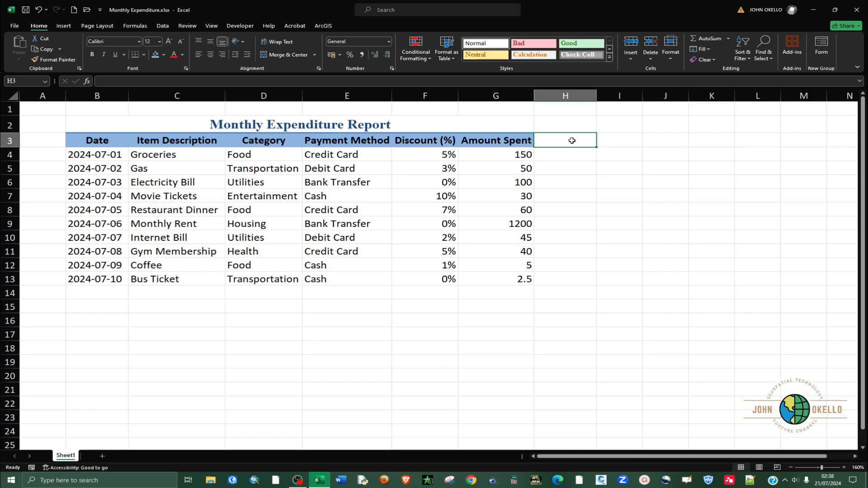
pyautogui.write('ACTUAL')
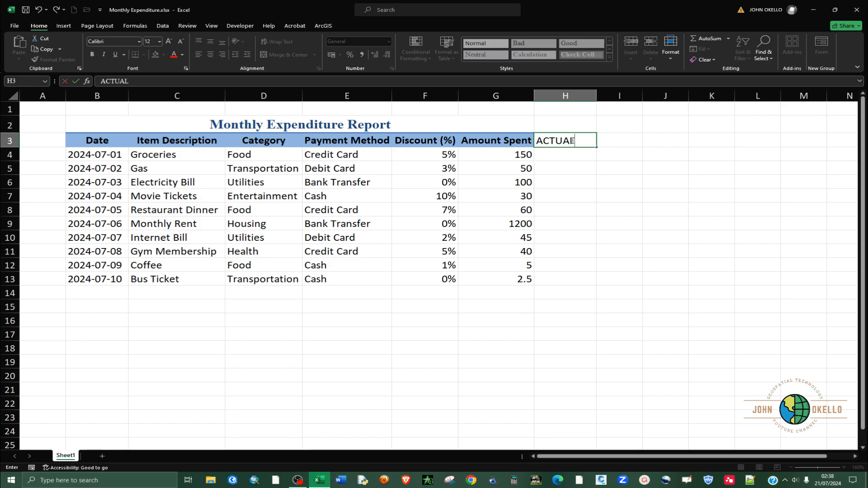
pyautogui.write(' AMOUNT SPENT')
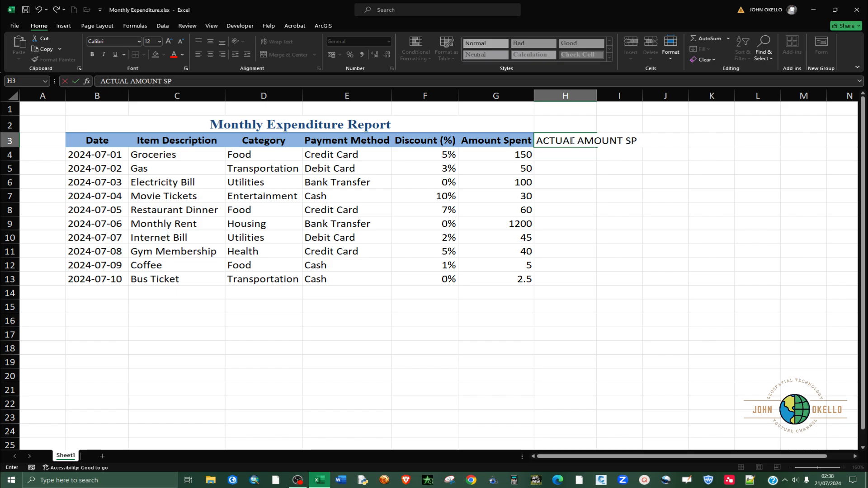
pyautogui.click(578, 210)
pyautogui.moveTo(596, 96); pyautogui.dragTo(603, 96)
# - Wrap the text in H3 and apply middle vertical alignment to the header row B3:H3
pyautogui.click(571, 141)
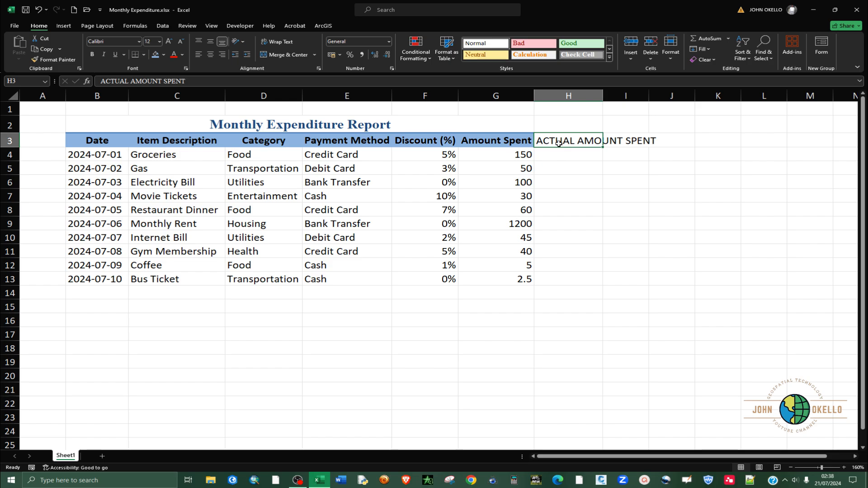
pyautogui.click(280, 42)
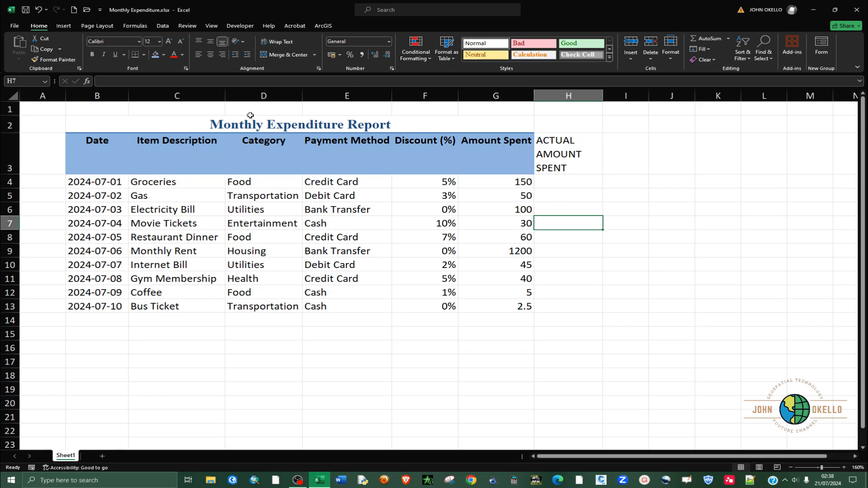
pyautogui.moveTo(89, 141); pyautogui.dragTo(558, 168)
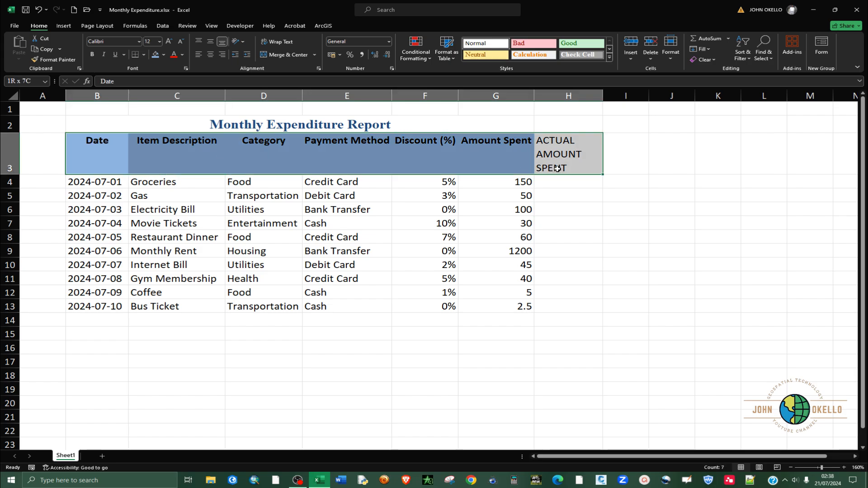
pyautogui.click(210, 42)
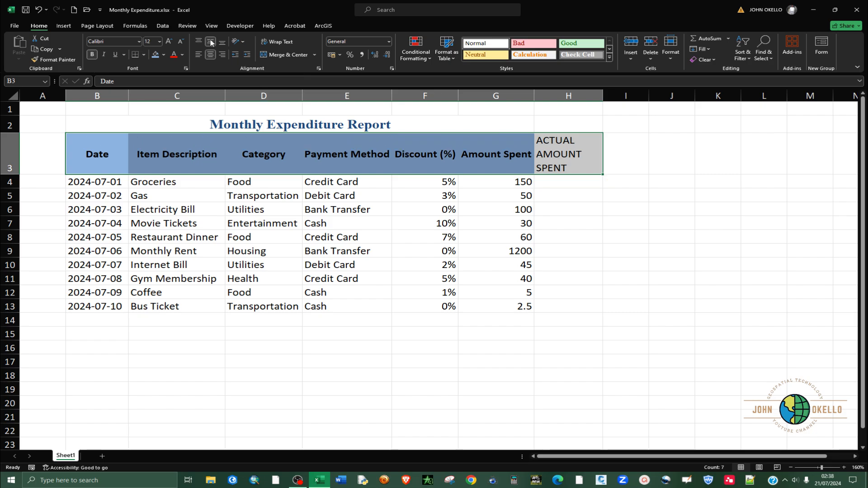
pyautogui.click(568, 209)
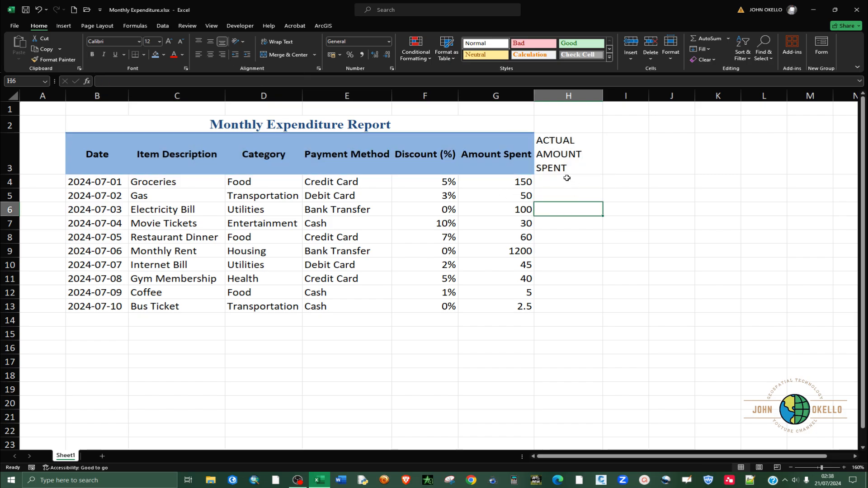
# - Widen column H slightly more
pyautogui.click(559, 155)
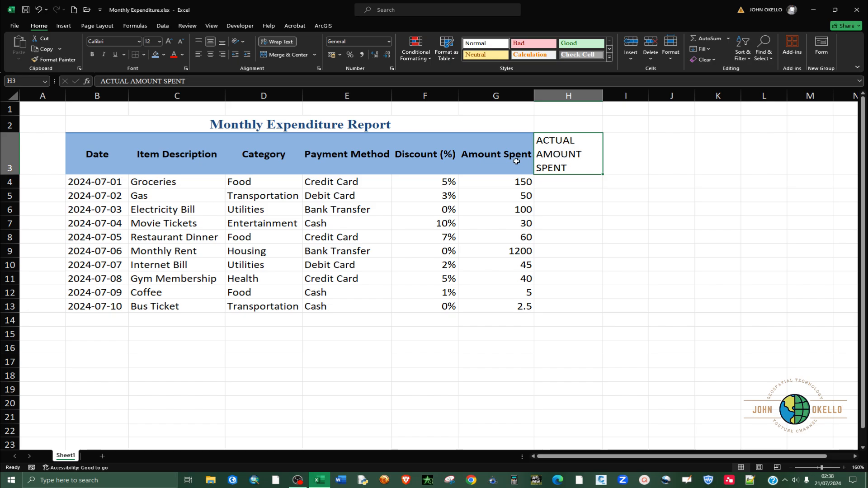
pyautogui.moveTo(603, 96)
pyautogui.mouseDown()
pyautogui.moveTo(614, 96)
pyautogui.moveTo(606, 96)
pyautogui.mouseUp()
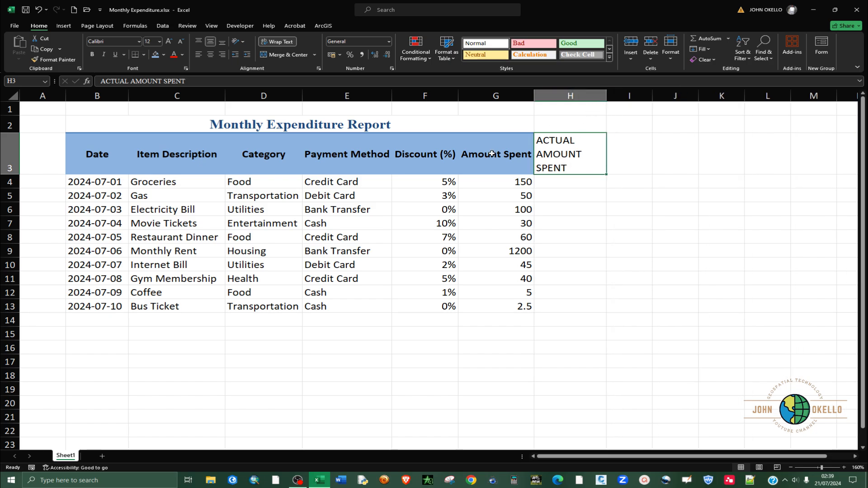
pyautogui.click(555, 208)
pyautogui.click(473, 165)
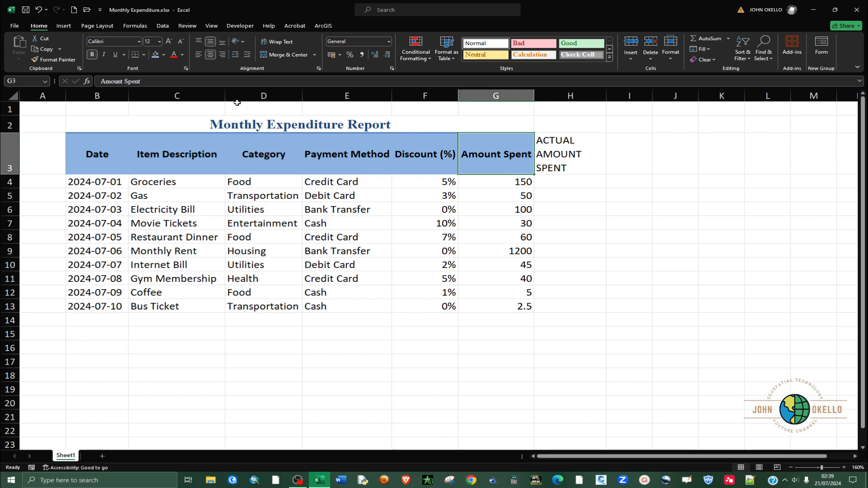
# - Unmerge the Monthly Expenditure Report title and merge and center it again across B2:H2
pyautogui.click(235, 125)
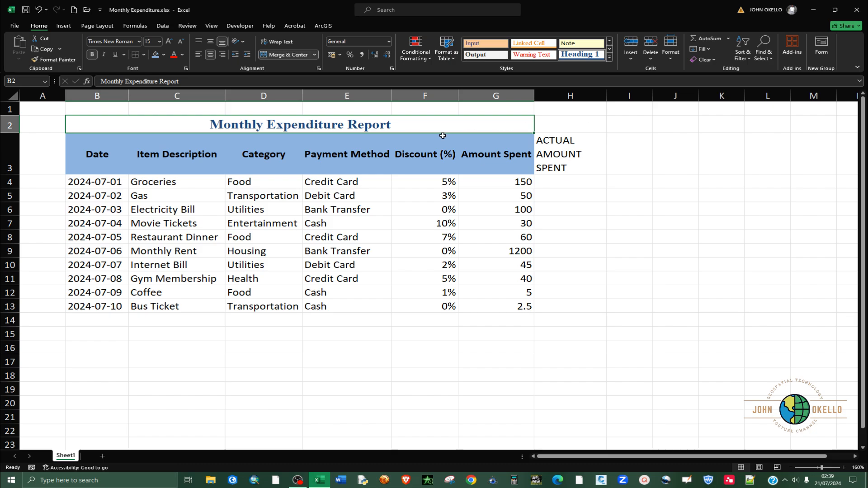
pyautogui.moveTo(478, 124); pyautogui.dragTo(556, 123)
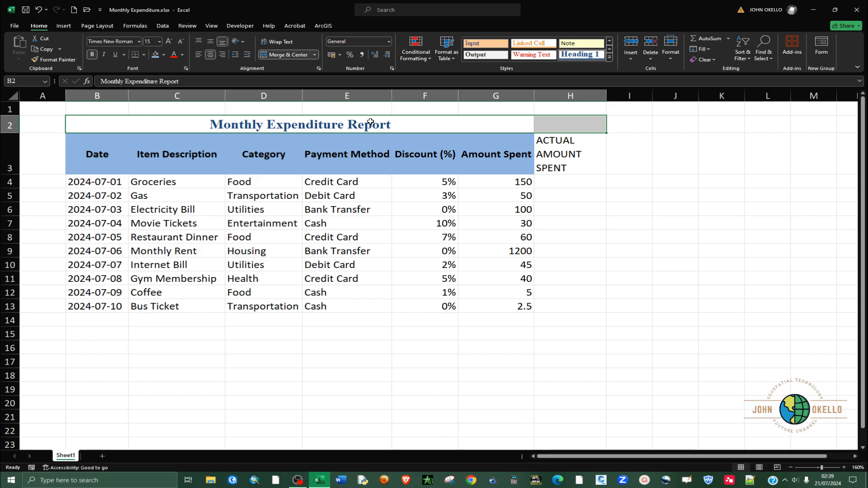
pyautogui.click(296, 57)
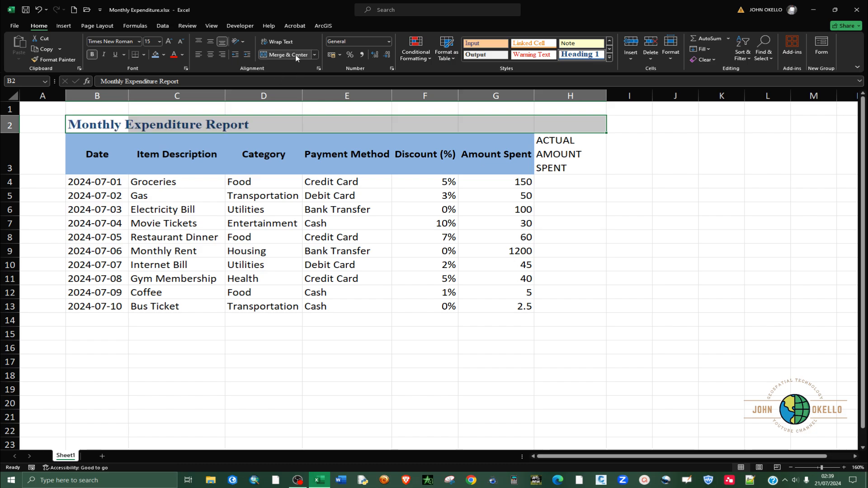
pyautogui.click(296, 57)
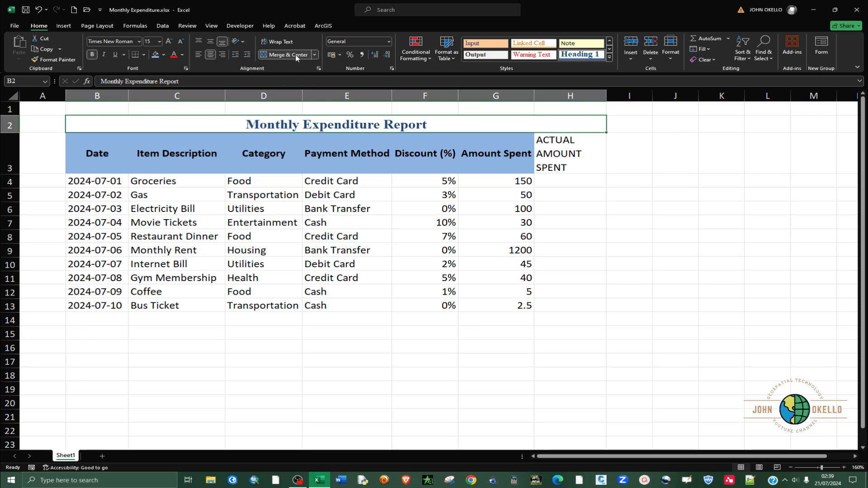
pyautogui.click(565, 220)
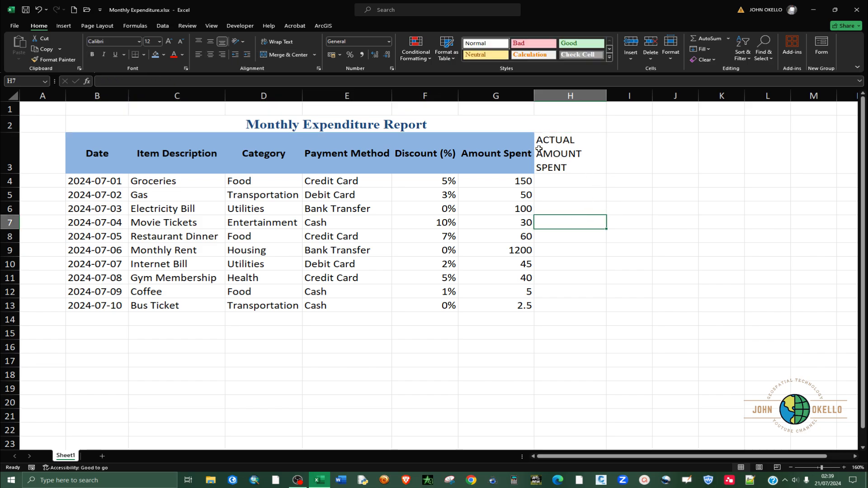
# - Copy the formatting of the Amount Spent header in G3 onto H3 with Format Painter
pyautogui.click(549, 151)
pyautogui.click(493, 152)
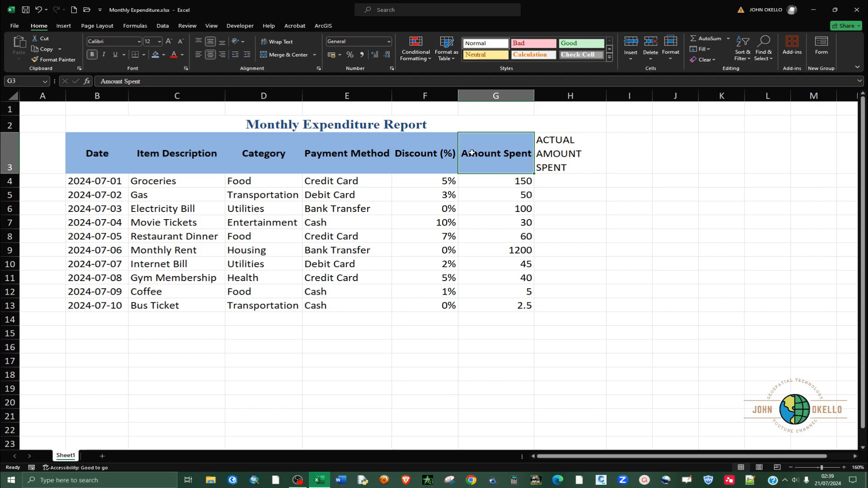
pyautogui.click(54, 60)
pyautogui.click(569, 150)
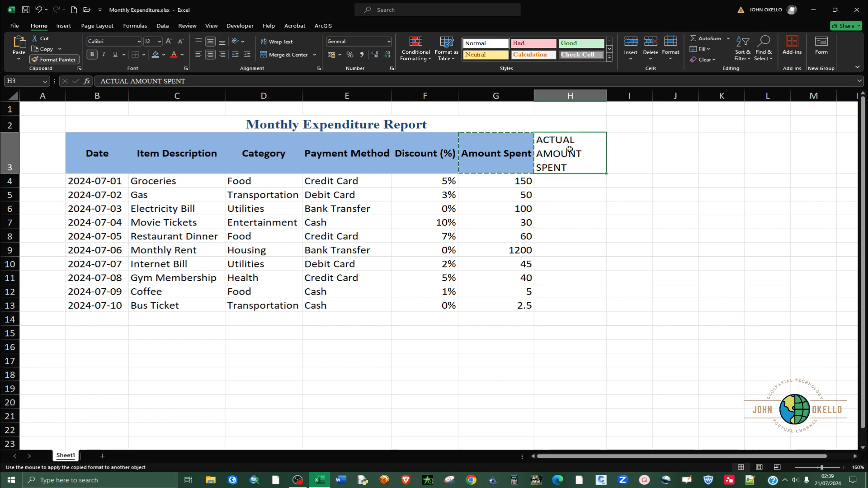
pyautogui.click(584, 190)
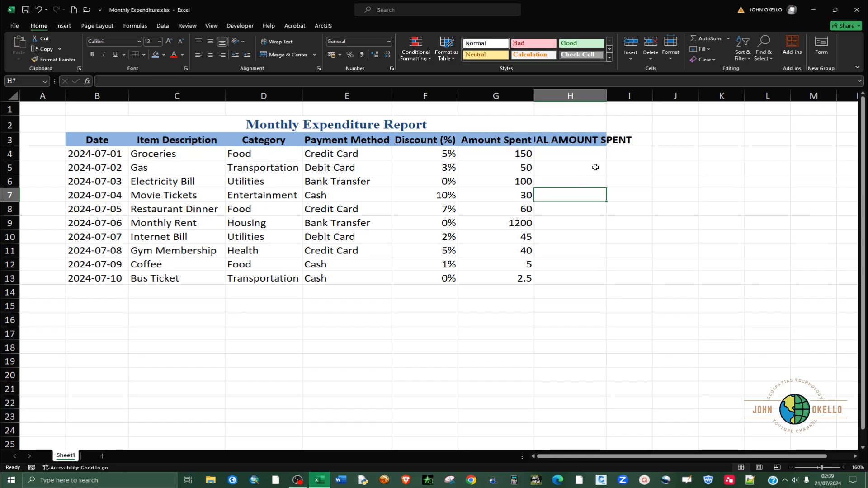
# - Turn on text wrapping for the whole of column H
pyautogui.click(579, 140)
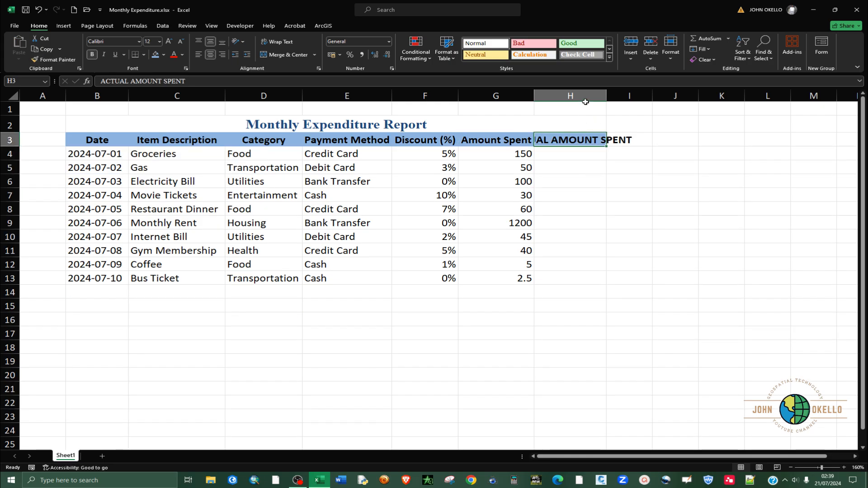
pyautogui.click(570, 95)
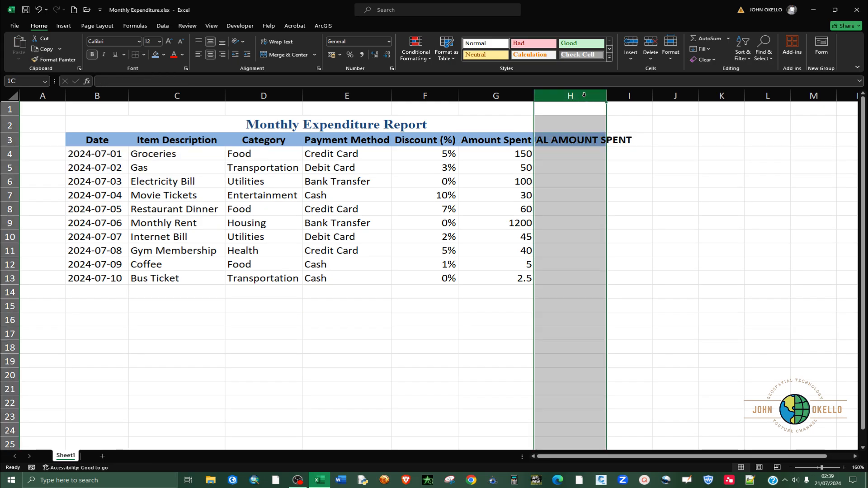
pyautogui.click(277, 42)
pyautogui.click(640, 227)
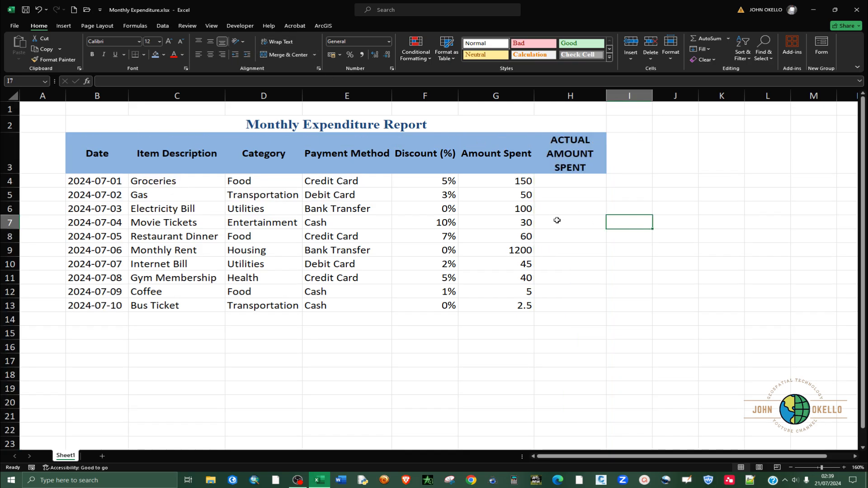
pyautogui.click(577, 209)
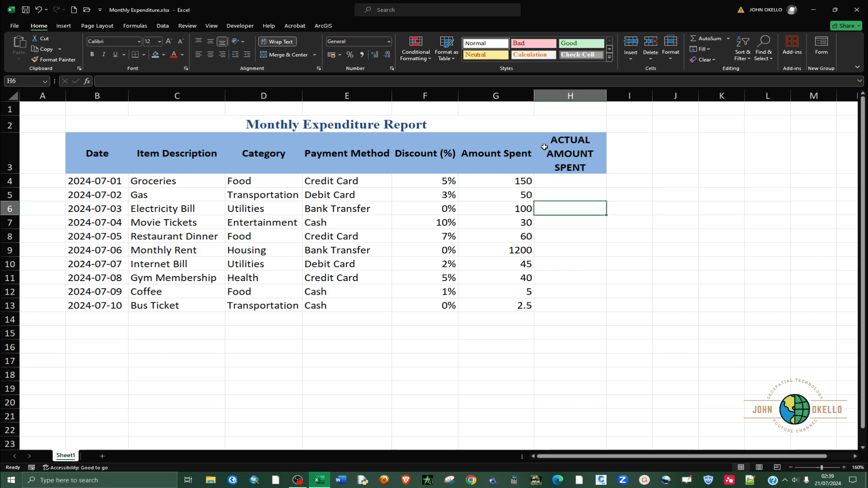
pyautogui.click(556, 183)
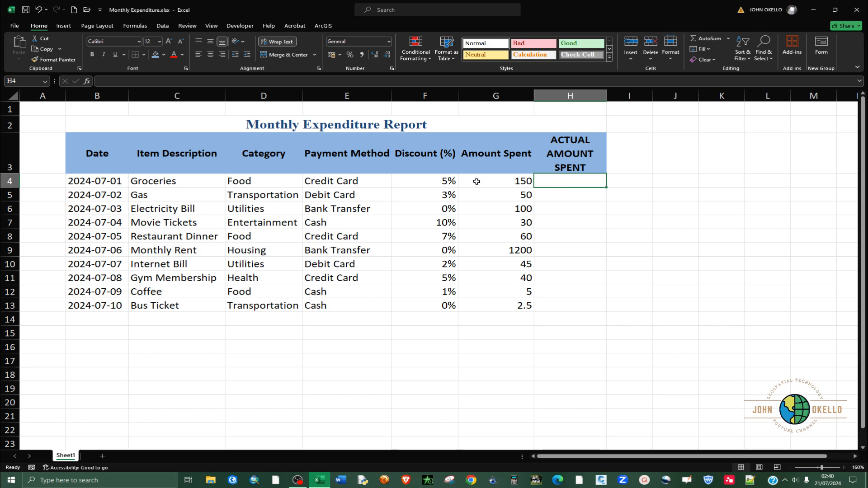
pyautogui.click(445, 184)
pyautogui.click(498, 180)
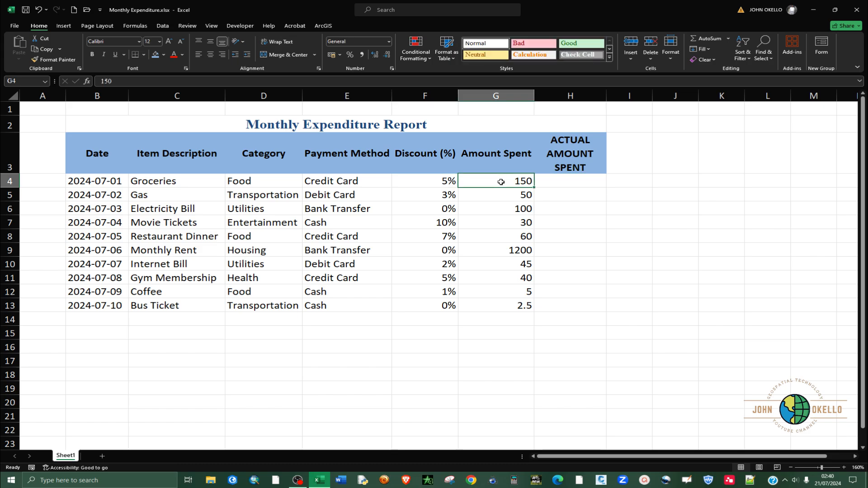
pyautogui.click(562, 183)
# - Replace the column header text in H3 with DISCOUNT
pyautogui.click(573, 157)
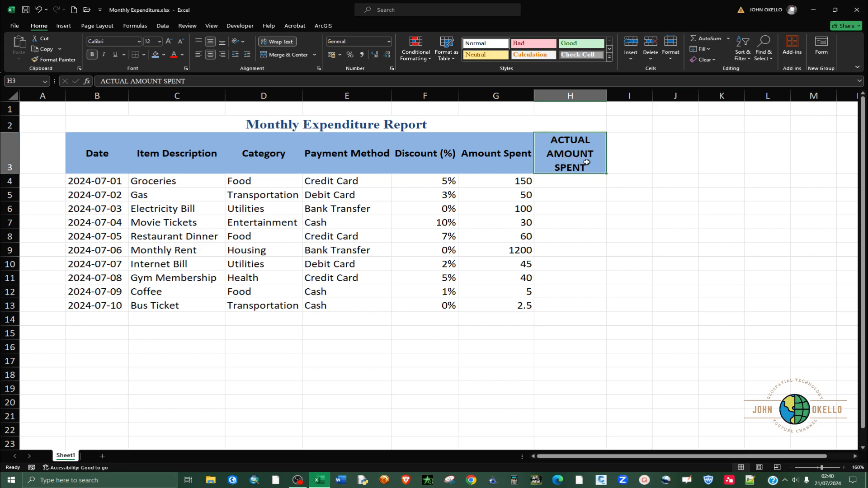
pyautogui.moveTo(186, 81); pyautogui.dragTo(102, 80)
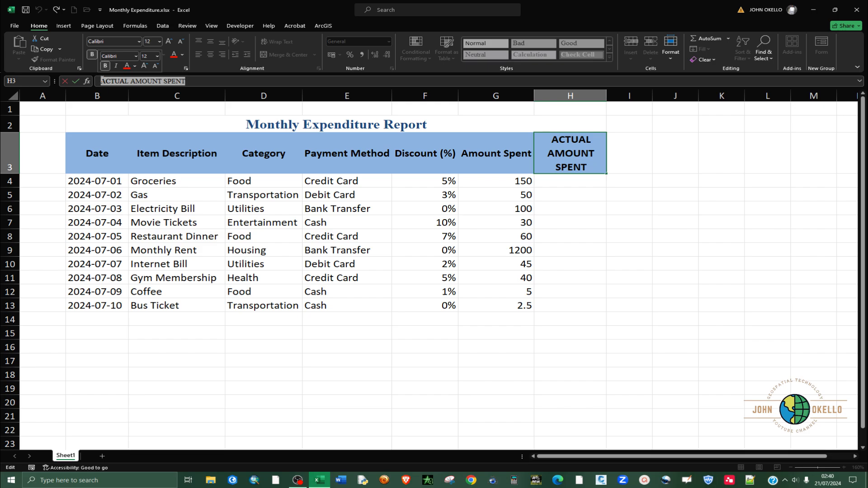
pyautogui.write('DISCOUNT')
pyautogui.press('Return')
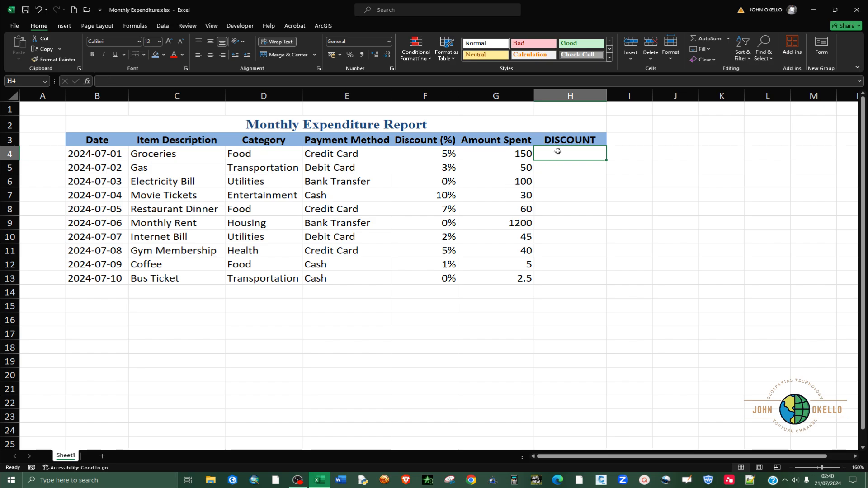
pyautogui.click(570, 95)
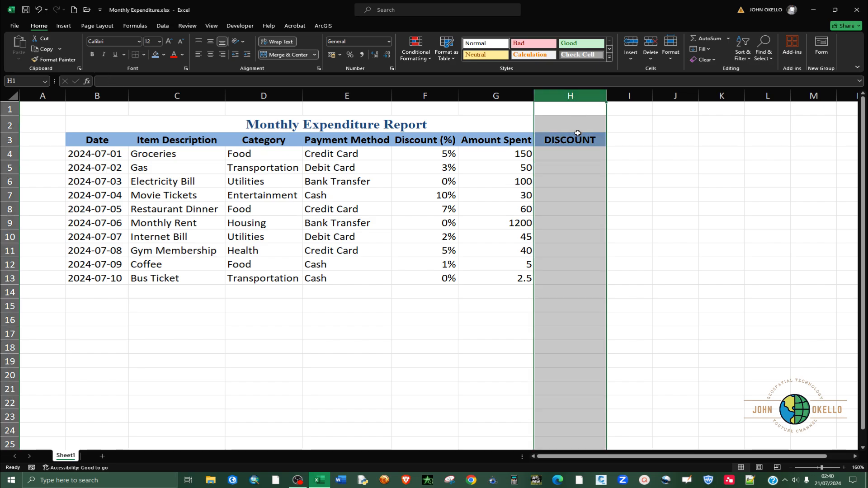
pyautogui.click(631, 204)
# - Enter the formula =F4*G4 in H4 to calculate the Groceries discount
pyautogui.click(554, 152)
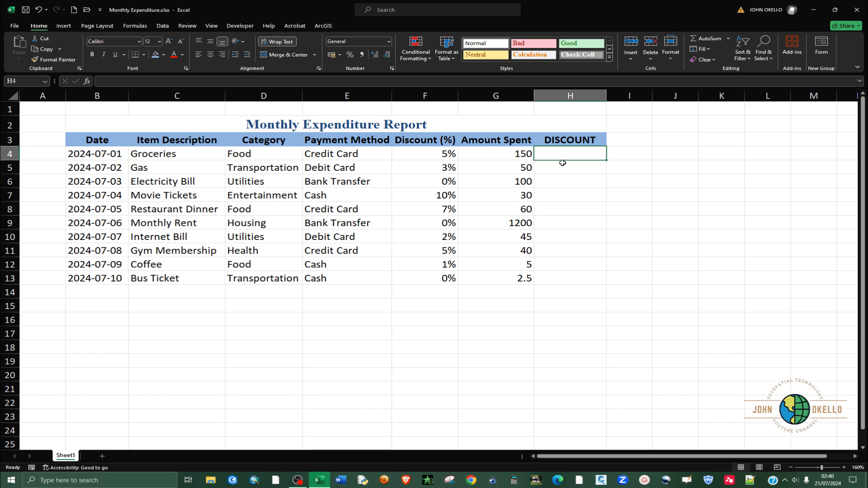
pyautogui.write('=')
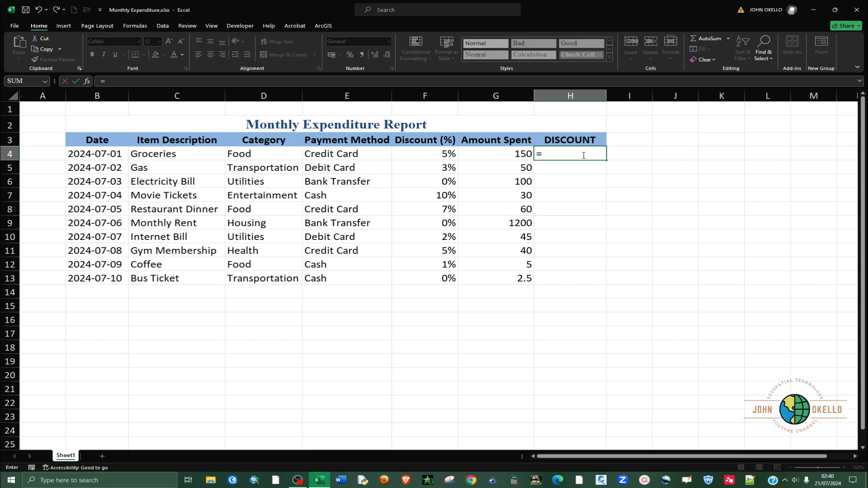
pyautogui.click(438, 157)
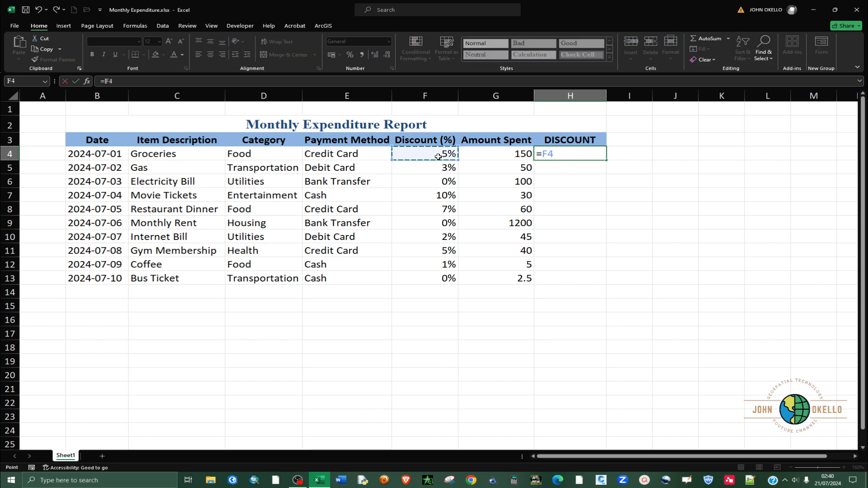
pyautogui.write('*')
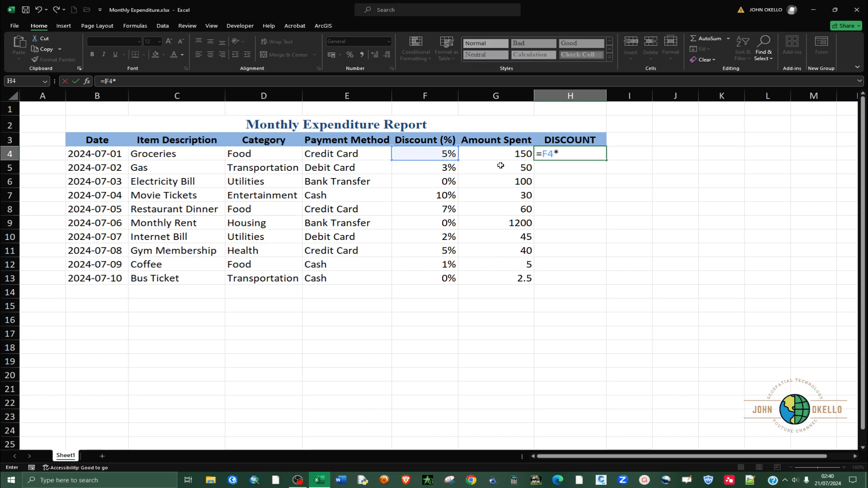
pyautogui.click(497, 154)
pyautogui.press('Return')
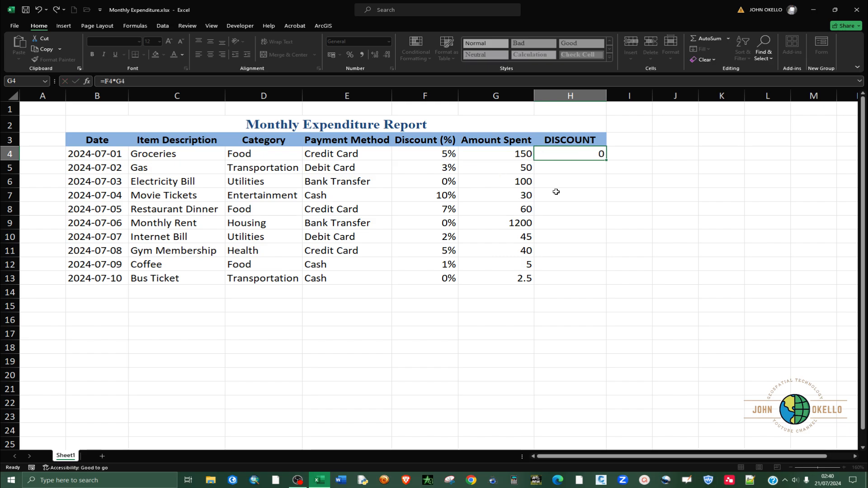
# - Fill the discount formula from H4 down through H13
pyautogui.click(576, 154)
pyautogui.moveTo(606, 161); pyautogui.dragTo(584, 287)
pyautogui.click(559, 321)
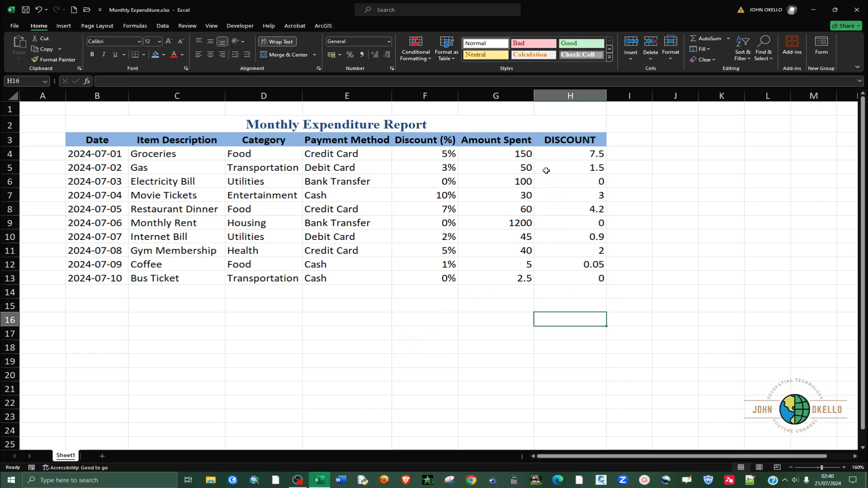
# - Widen column I slightly and enter ACTUAL AMOUNT SPENT as the header in I3
pyautogui.click(630, 141)
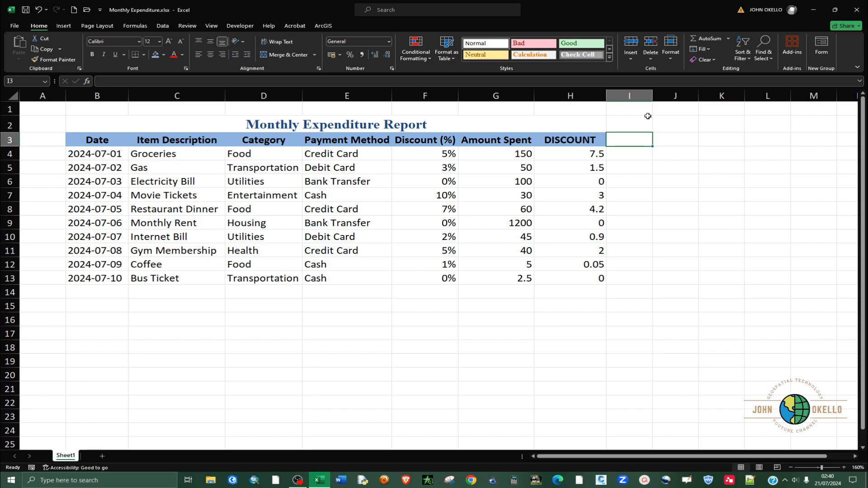
pyautogui.moveTo(654, 93); pyautogui.dragTo(661, 96)
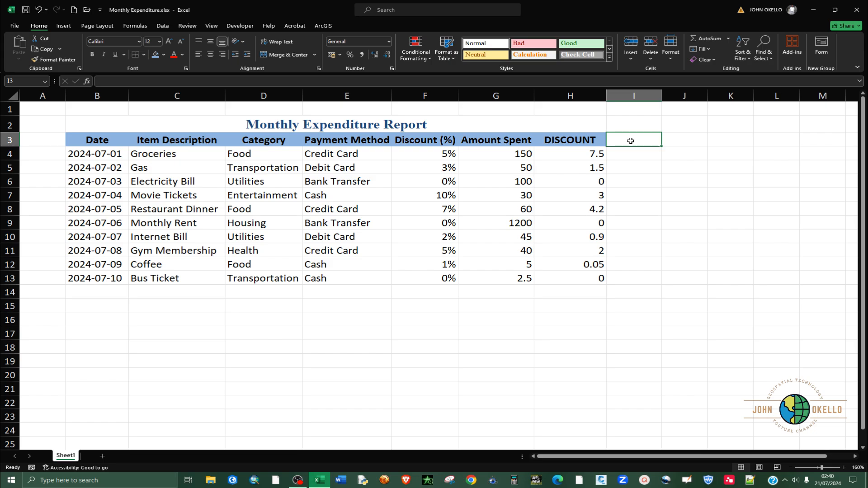
pyautogui.write('ACTUAL')
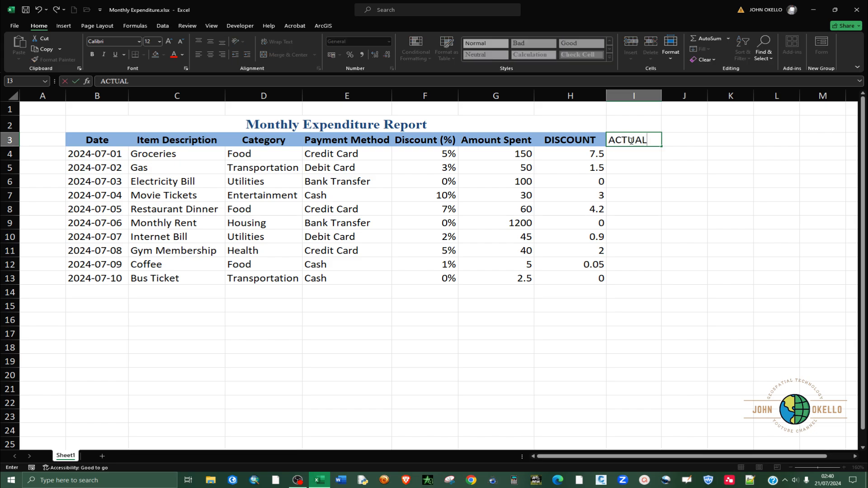
pyautogui.write(' AMOUN')
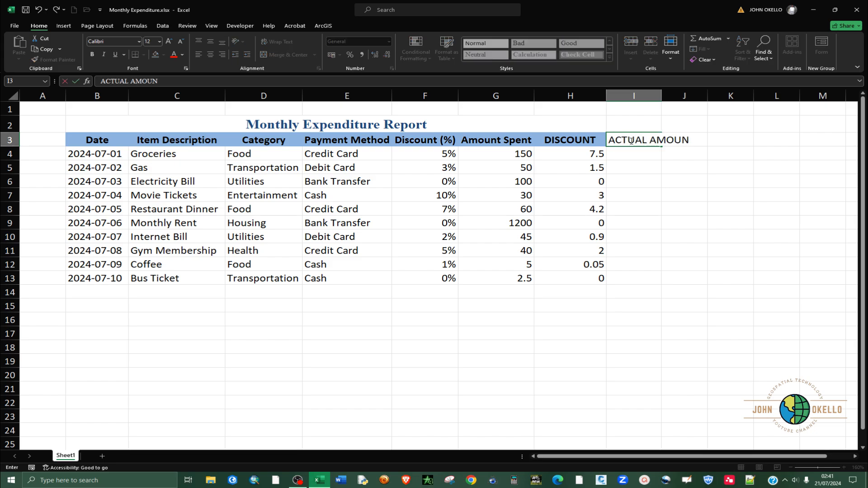
pyautogui.write('T SPENT')
pyautogui.press('Return')
# - Turn on text wrapping for the whole of column I and widen the column a little more
pyautogui.click(628, 94)
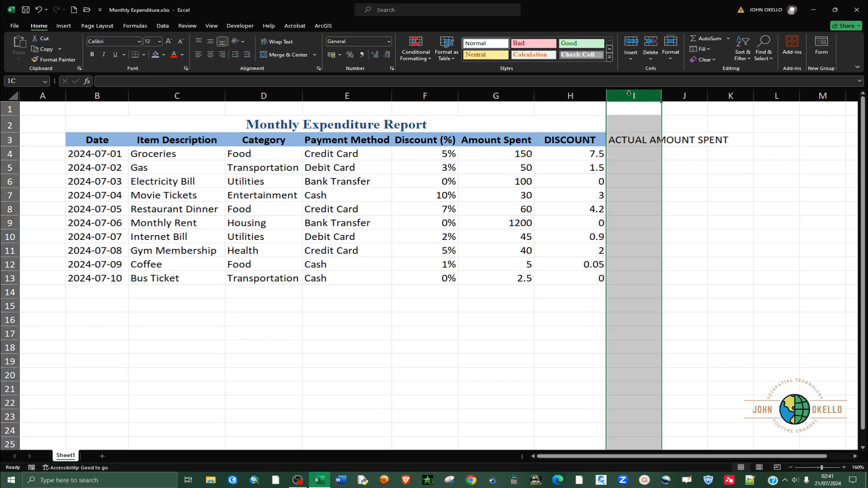
pyautogui.click(280, 41)
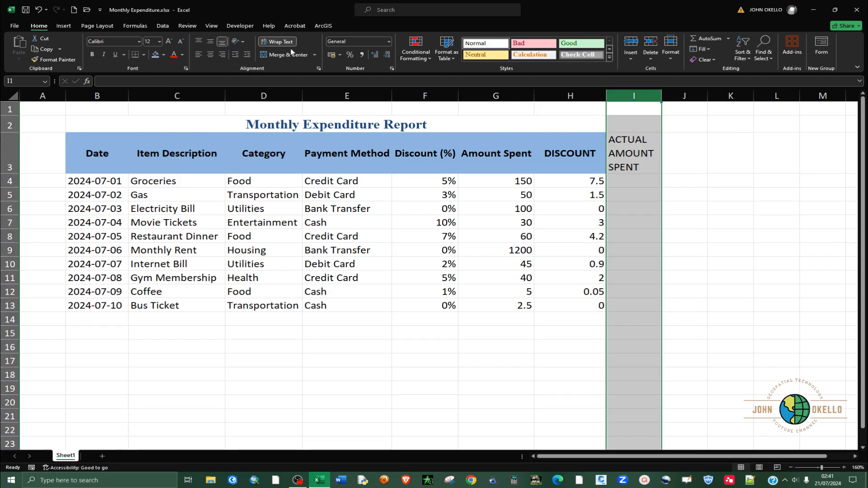
pyautogui.moveTo(660, 95); pyautogui.dragTo(674, 95)
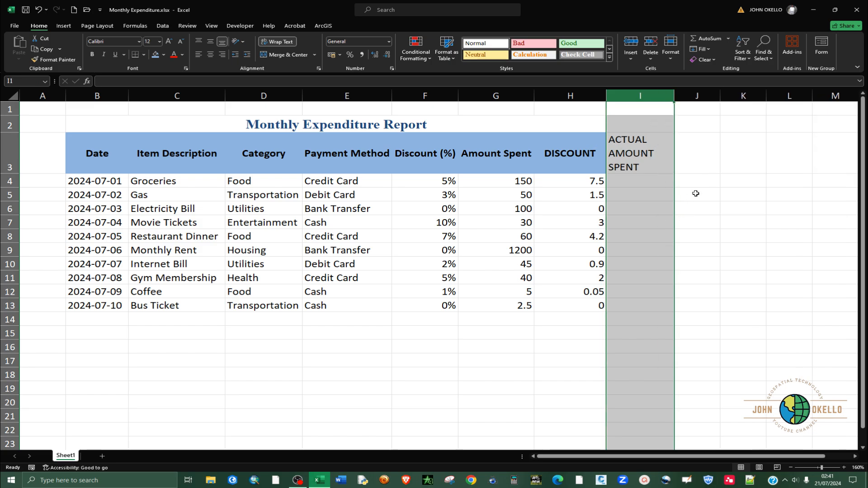
pyautogui.click(713, 194)
# - Copy the formatting of the DISCOUNT header in H3 onto I3 with Format Painter
pyautogui.click(570, 153)
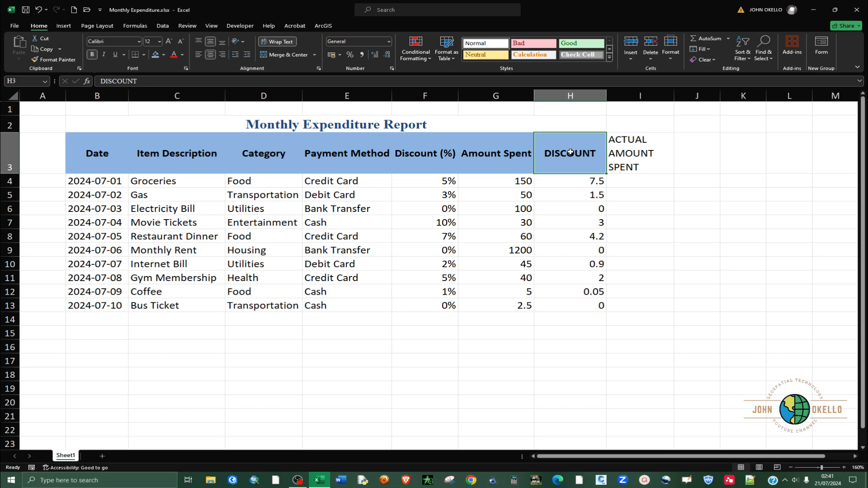
pyautogui.click(53, 59)
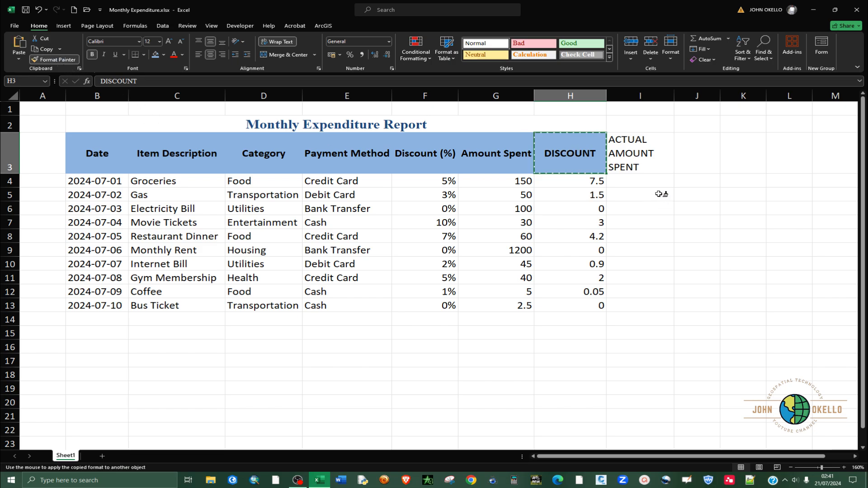
pyautogui.click(633, 157)
pyautogui.click(651, 228)
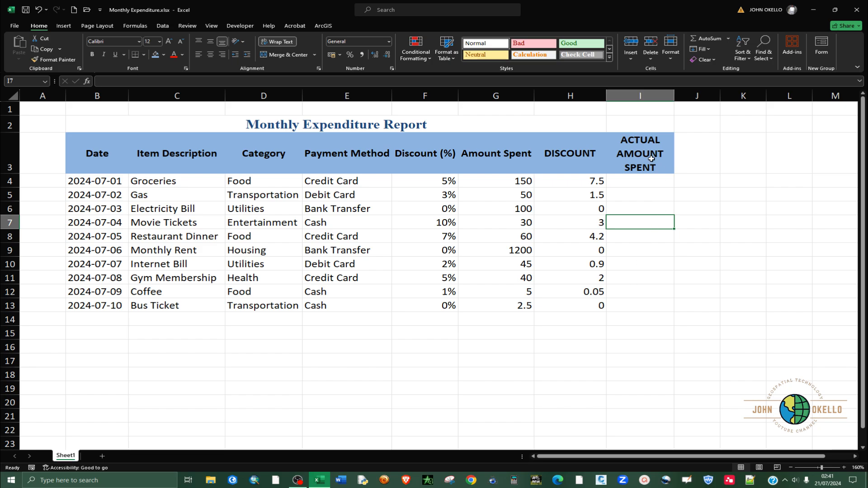
# - Enter the formula =G4-H4 in I4 to subtract the discount from the Groceries amount spent
pyautogui.click(633, 181)
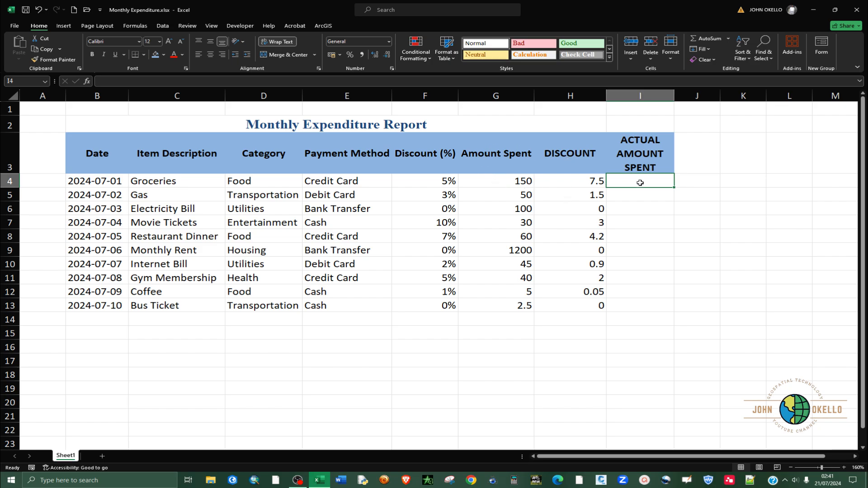
pyautogui.write('=')
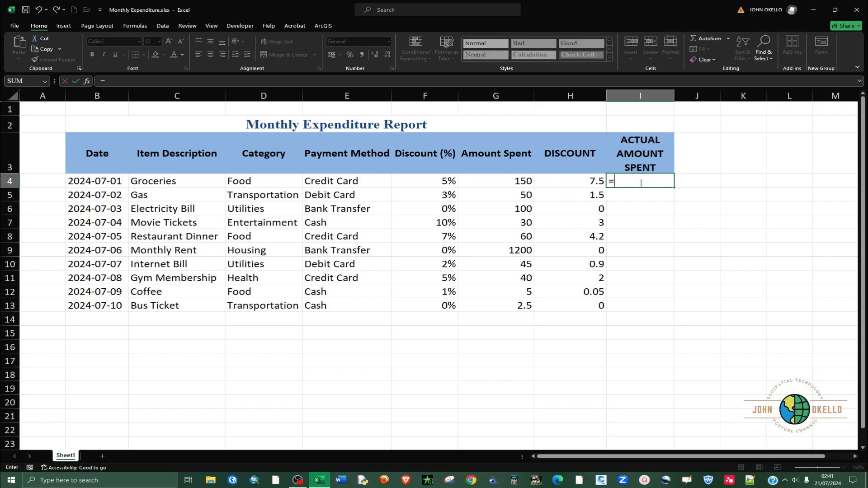
pyautogui.click(518, 181)
pyautogui.write('-')
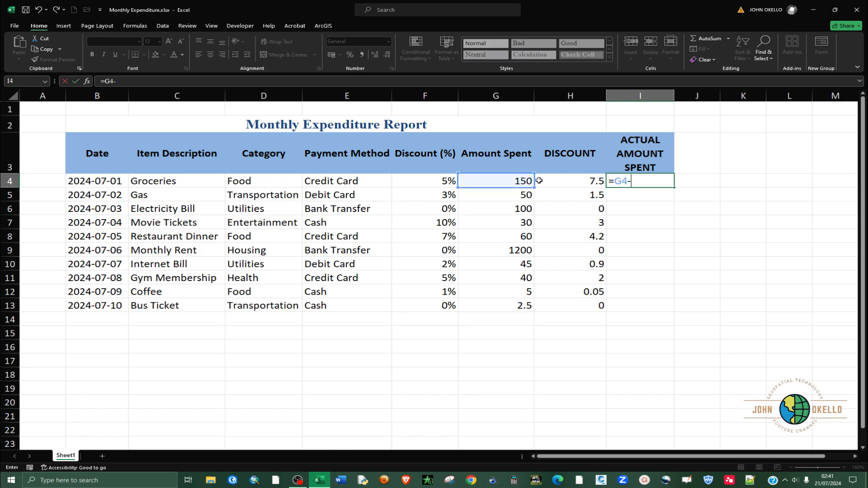
pyautogui.click(577, 180)
pyautogui.press('Return')
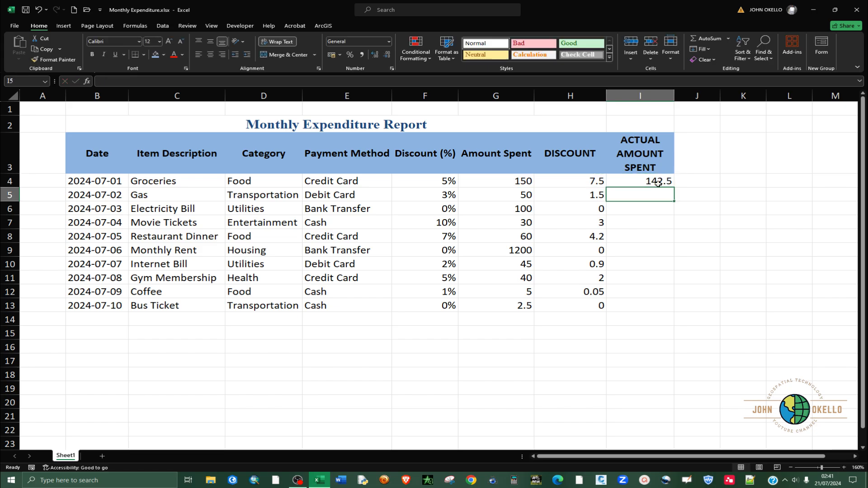
# - Fill the actual amount formula from I4 down through I13
pyautogui.click(658, 182)
pyautogui.moveTo(672, 188); pyautogui.dragTo(663, 306)
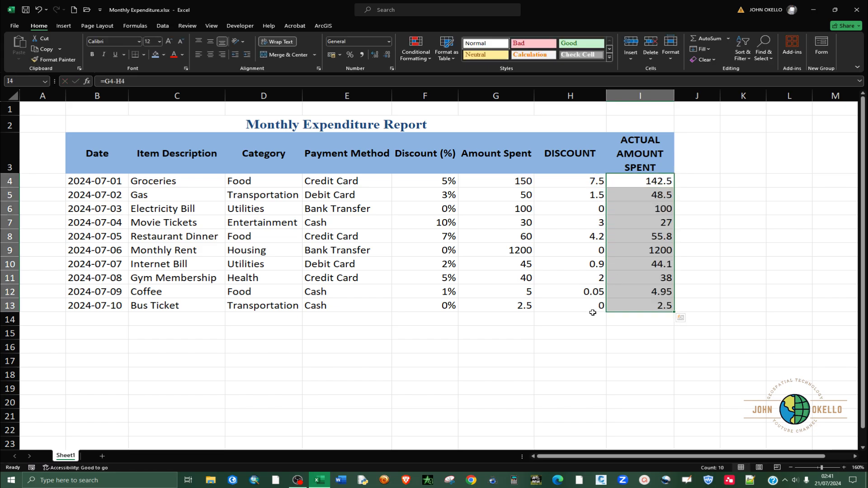
pyautogui.click(565, 343)
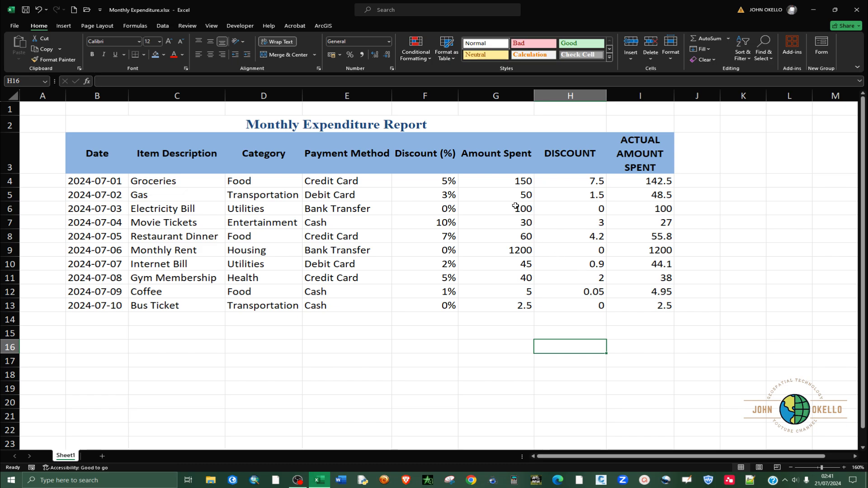
pyautogui.click(518, 181)
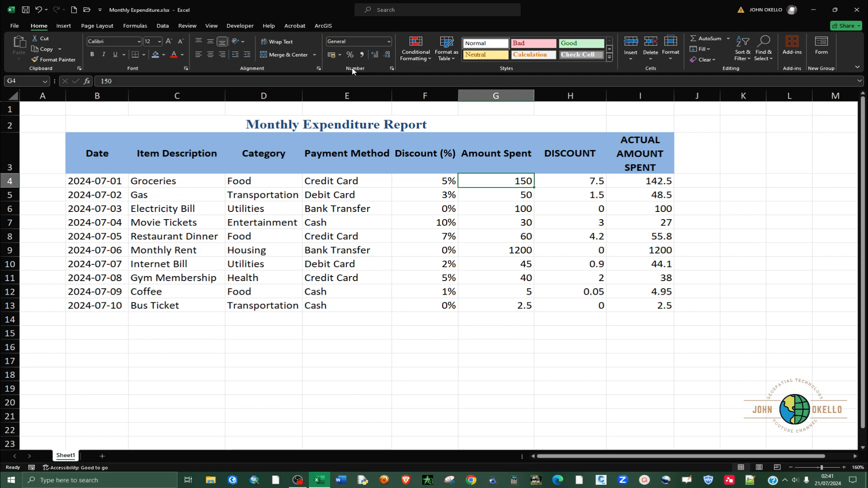
pyautogui.rightClick(490, 182)
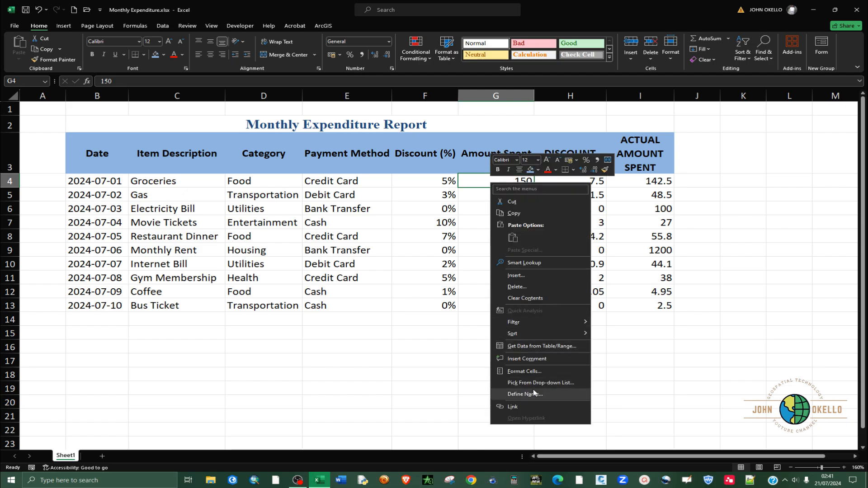
pyautogui.click(525, 372)
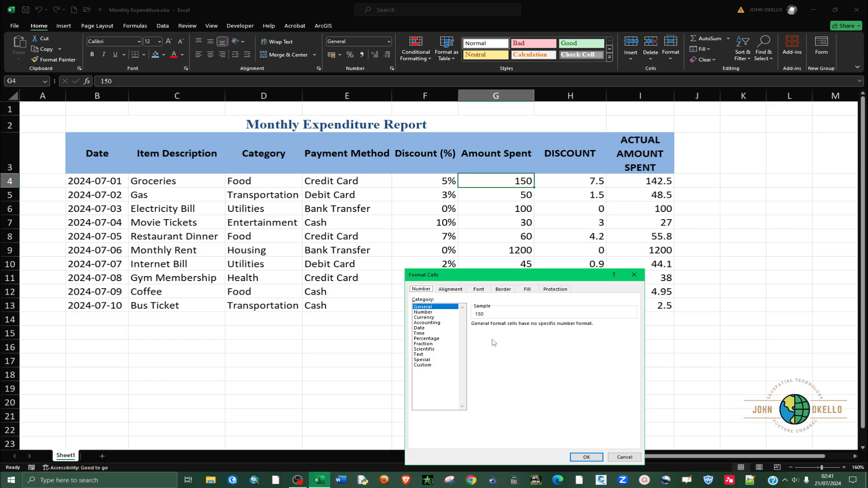
pyautogui.click(624, 457)
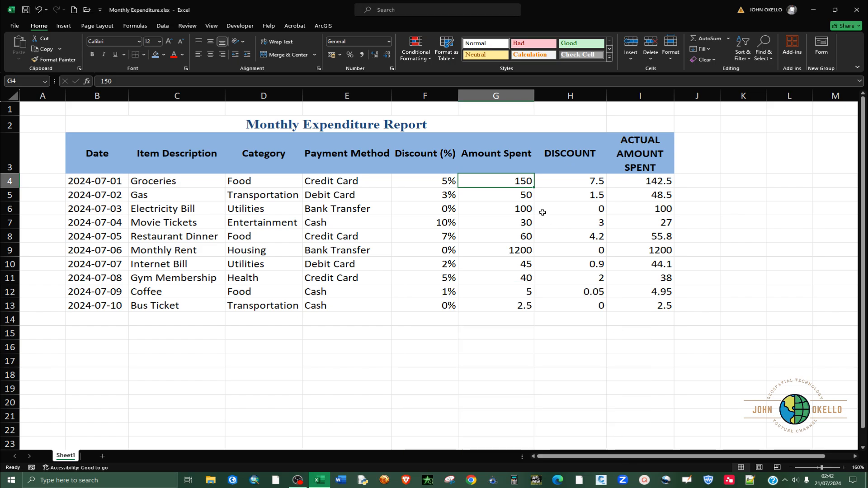
pyautogui.click(555, 183)
pyautogui.click(512, 181)
pyautogui.click(647, 183)
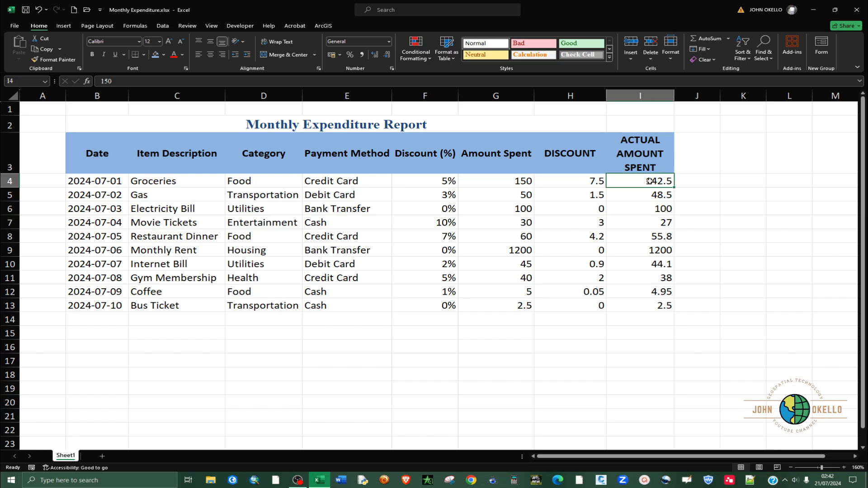
# - Format the amounts in G4:I13 as Currency with the $ English (United States) symbol
pyautogui.click(509, 181)
pyautogui.moveTo(655, 295); pyautogui.dragTo(651, 307)
pyautogui.rightClick(529, 211)
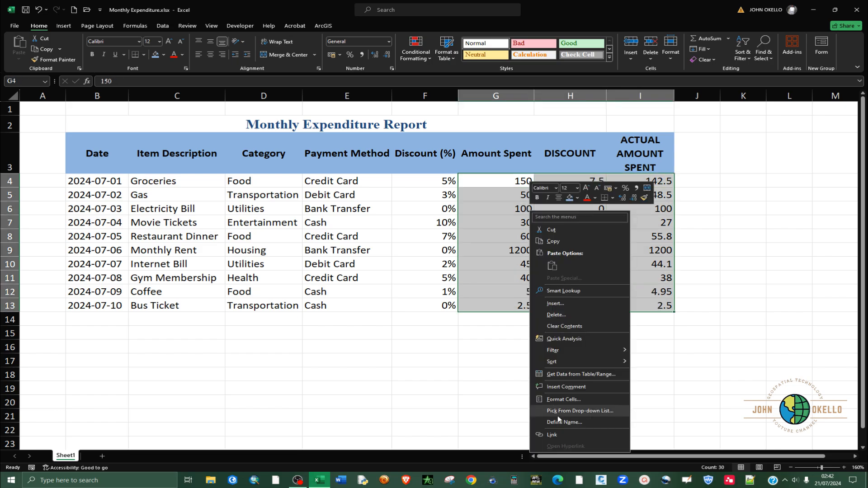
pyautogui.click(566, 400)
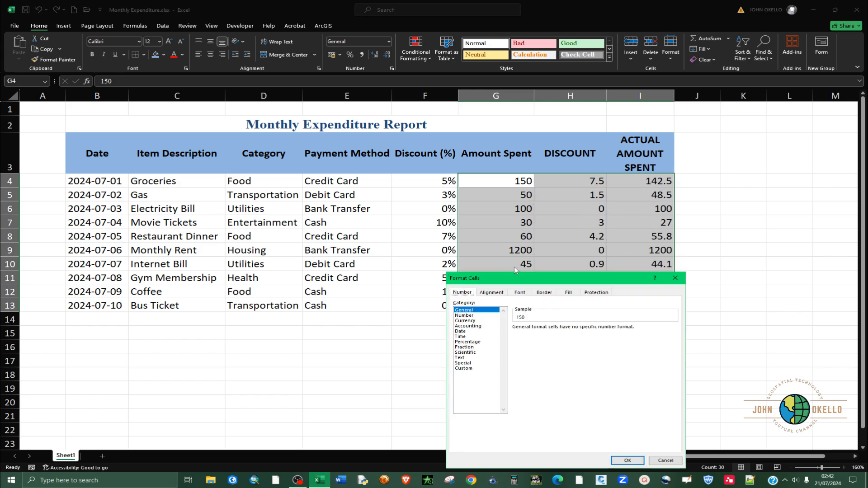
pyautogui.click(463, 321)
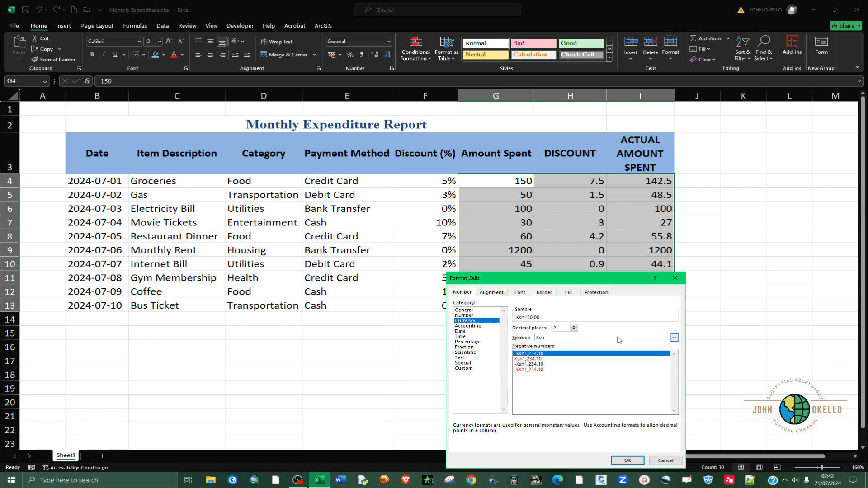
pyautogui.click(674, 338)
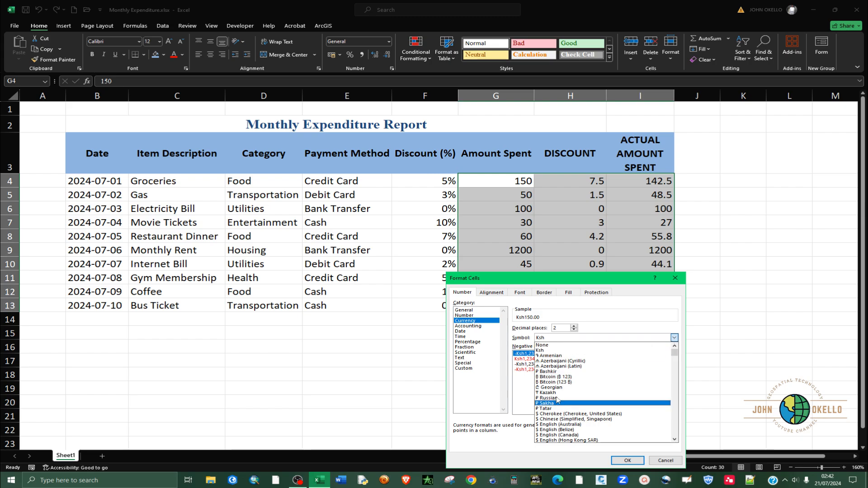
pyautogui.scroll(-3, 556, 400)
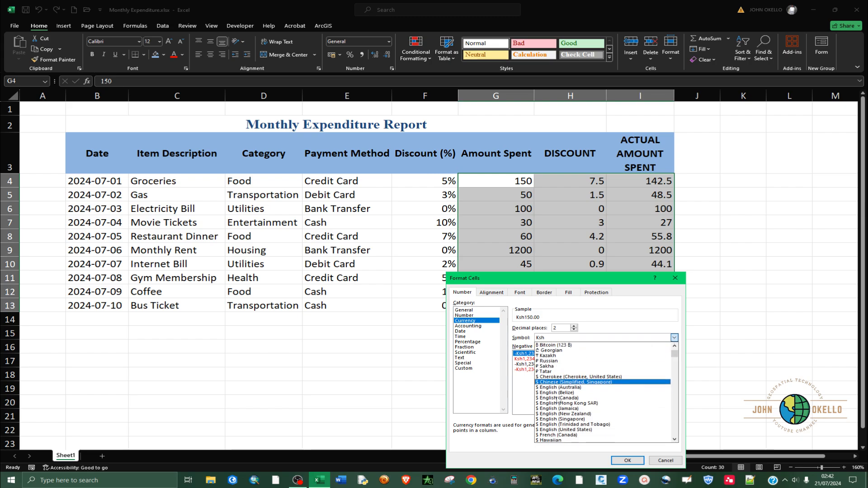
pyautogui.click(566, 429)
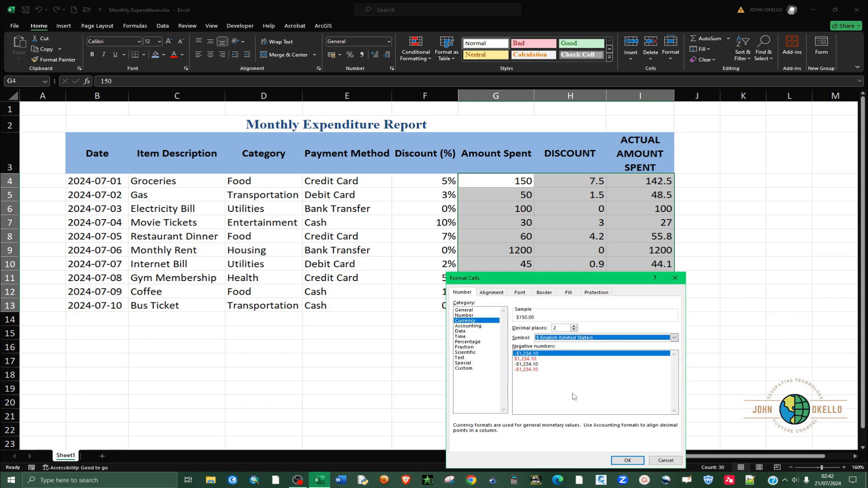
pyautogui.click(627, 460)
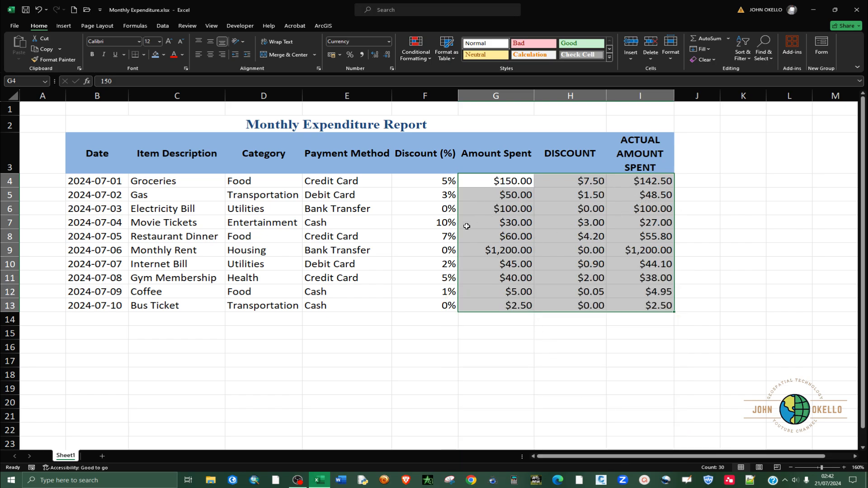
pyautogui.click(576, 320)
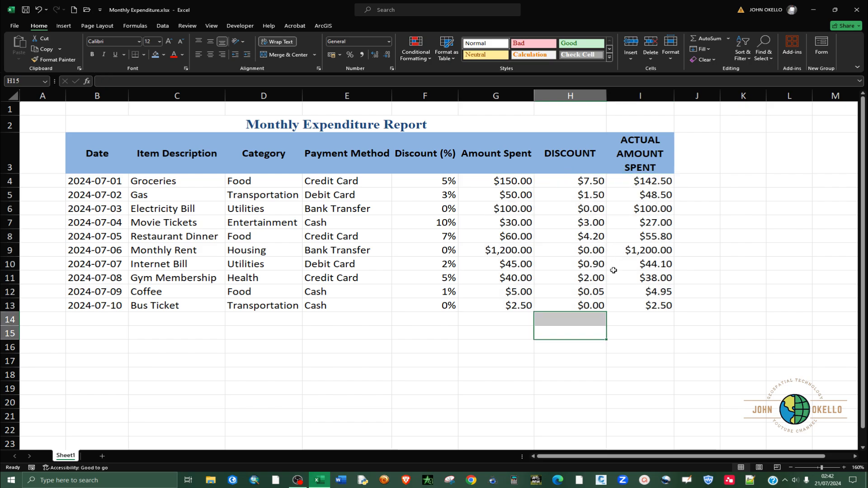
# - Enter the label TOTAL in B14, directly below the last date
pyautogui.click(652, 335)
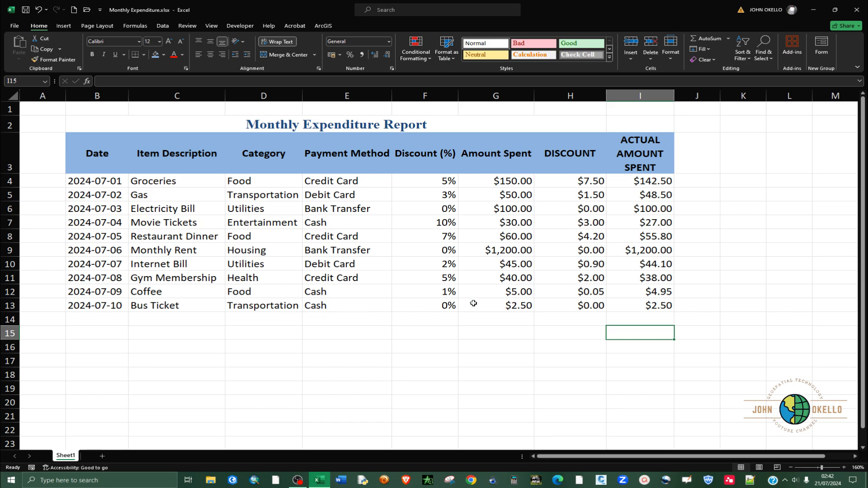
pyautogui.click(107, 321)
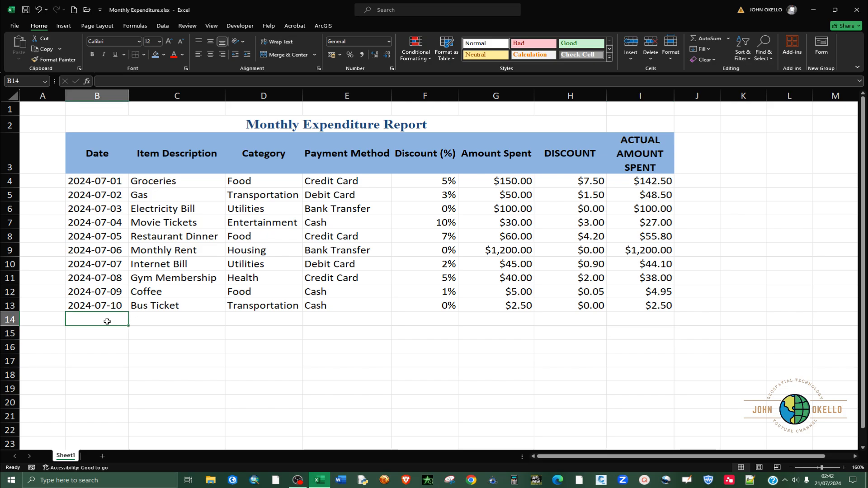
pyautogui.write('to')
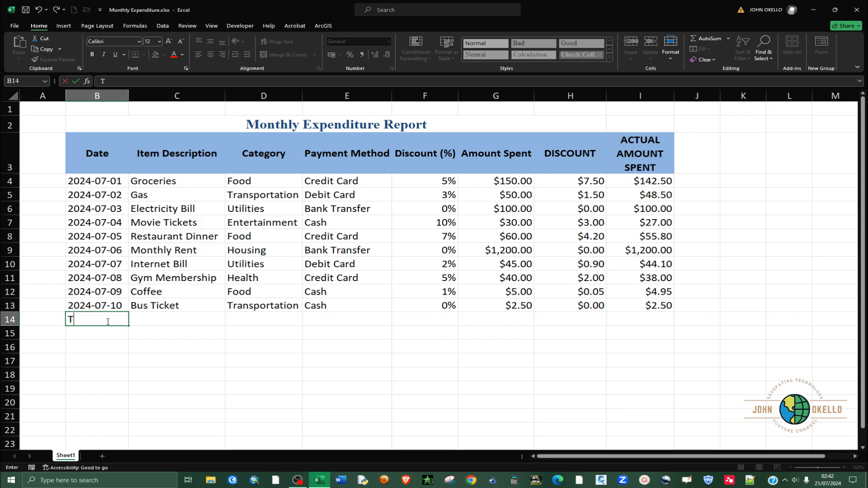
pyautogui.write('OTAL')
pyautogui.press('Return')
# - Make the whole of row 14, which holds the TOTAL label, bold
pyautogui.click(105, 322)
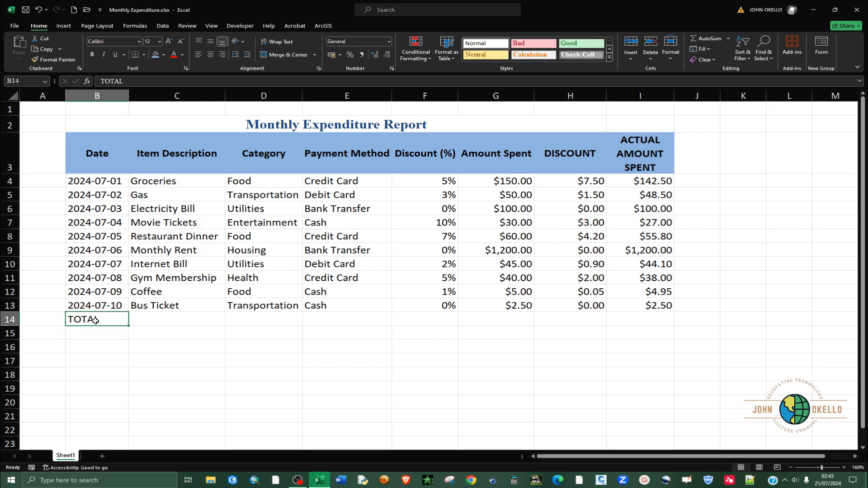
pyautogui.click(10, 319)
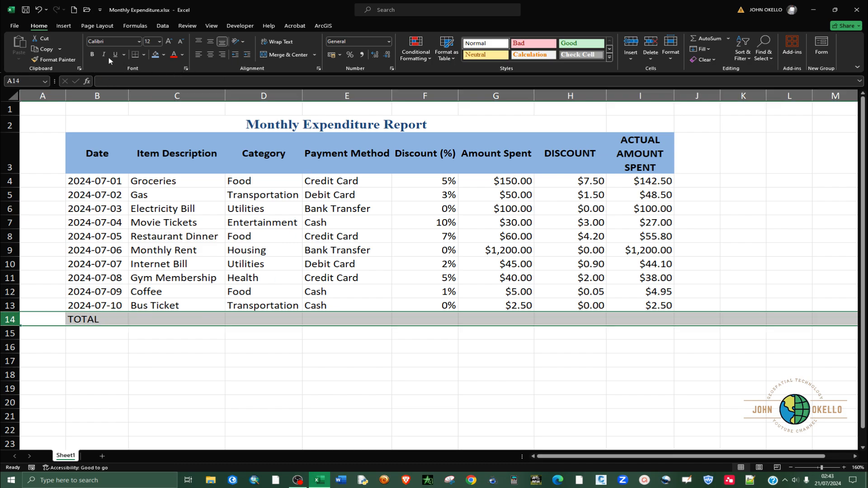
pyautogui.click(92, 54)
pyautogui.click(188, 358)
# - Merge B14:F14 into one cell and right-align the TOTAL label in it
pyautogui.moveTo(101, 318); pyautogui.dragTo(449, 319)
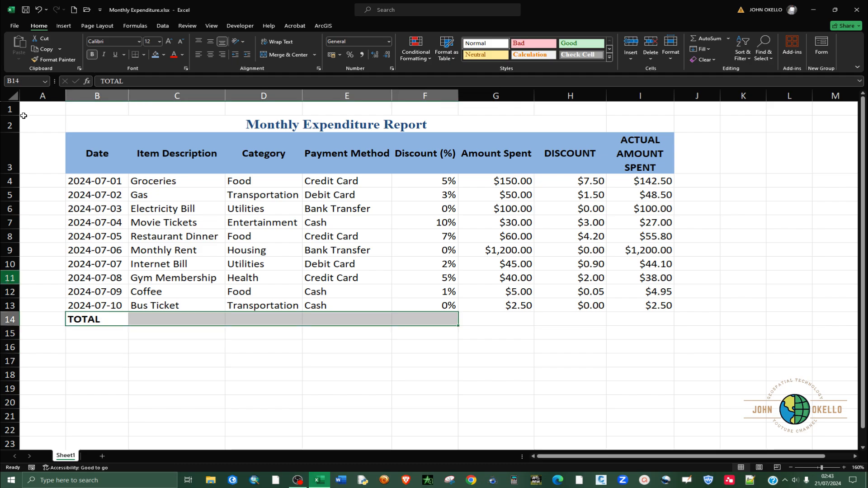
pyautogui.click(281, 55)
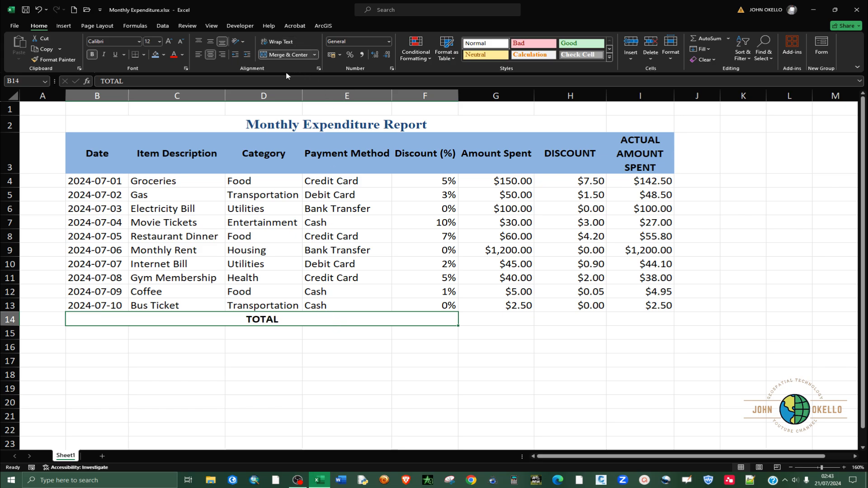
pyautogui.click(222, 55)
pyautogui.click(448, 344)
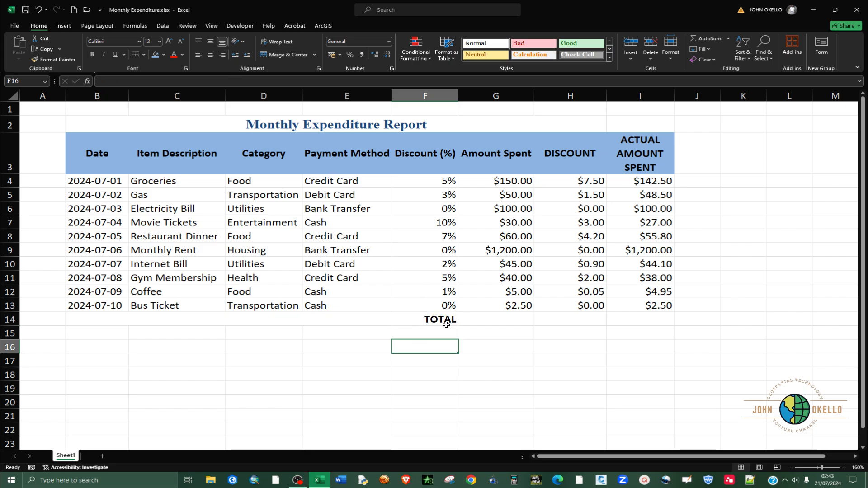
# - Total the Amount Spent column in G14 with AutoSum over G4:G13
pyautogui.click(511, 320)
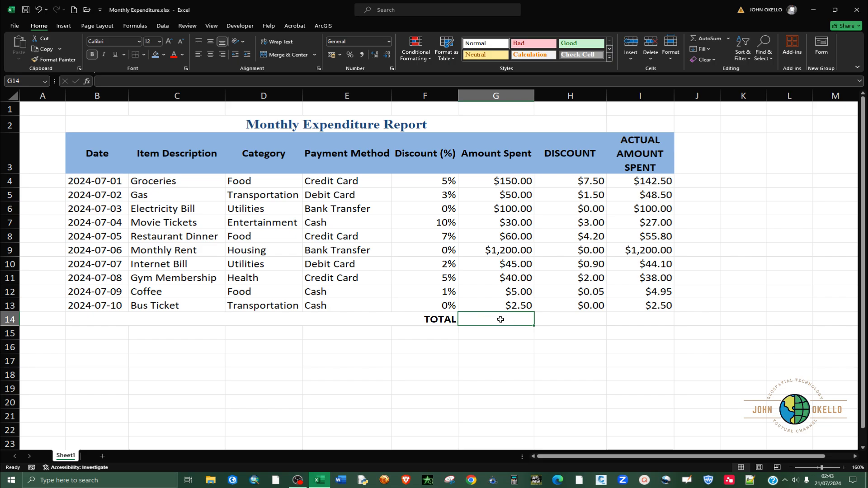
pyautogui.click(706, 40)
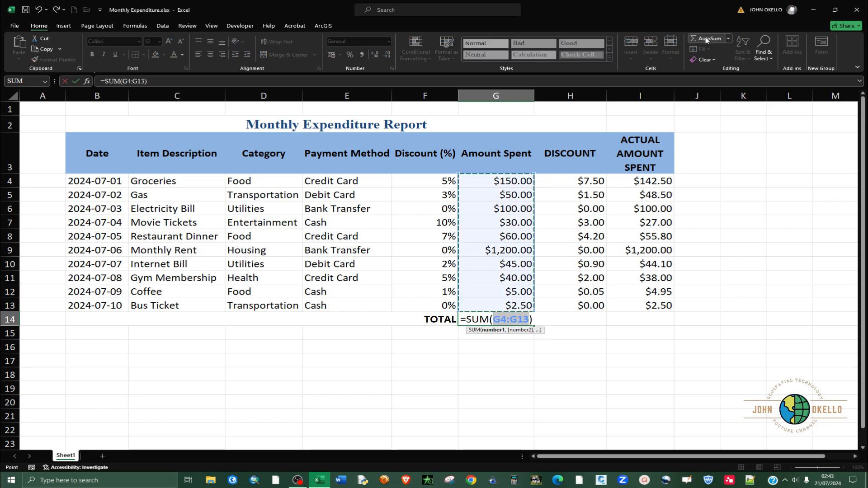
pyautogui.press('Return')
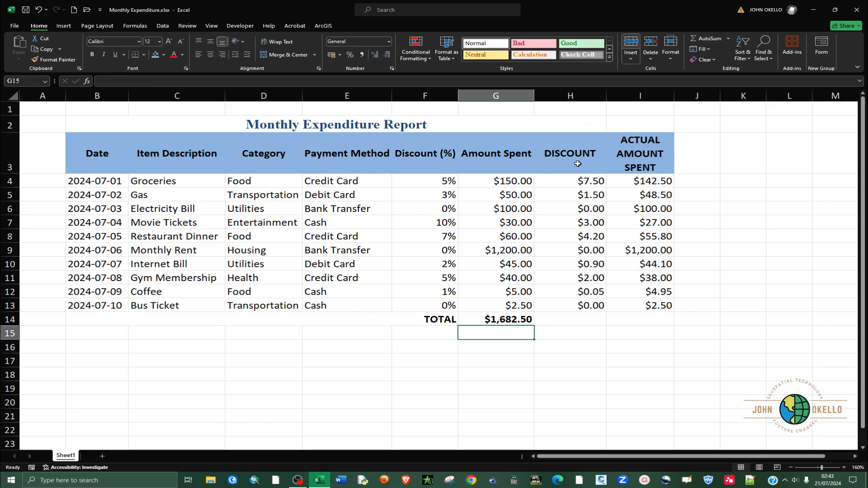
# - Enter the formula =SUM(H4:H13) in H14 to total the DISCOUNT column
pyautogui.click(565, 320)
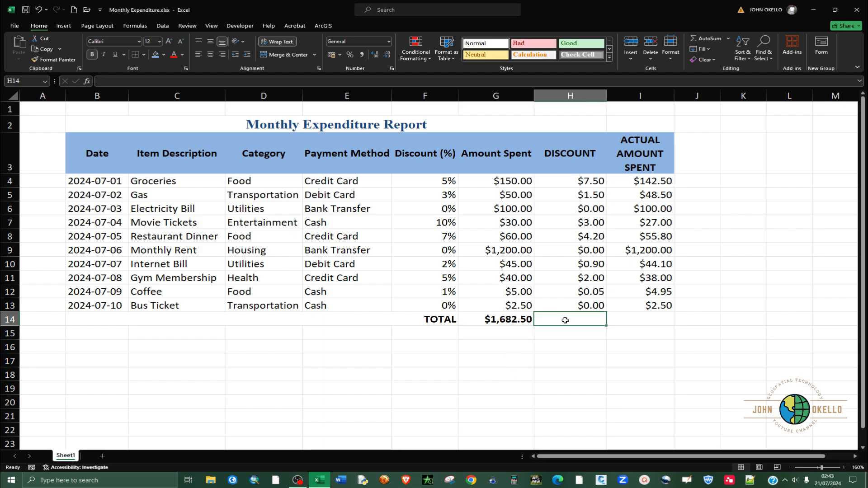
pyautogui.write('=')
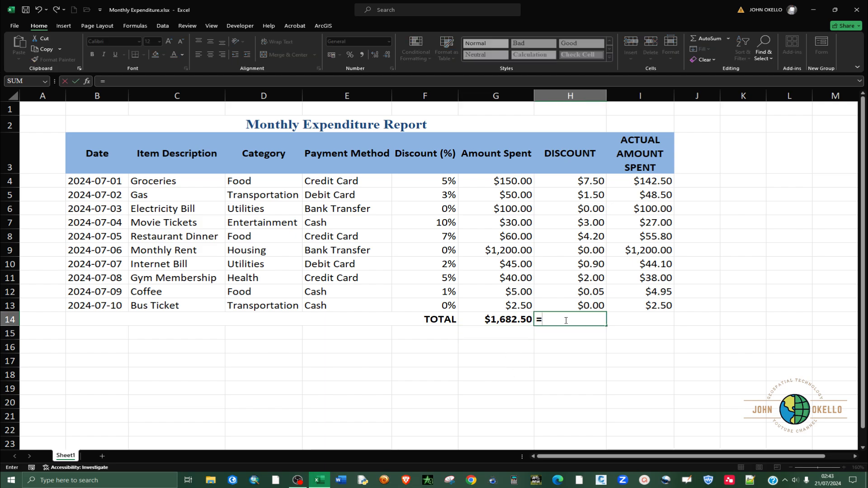
pyautogui.write('SUM')
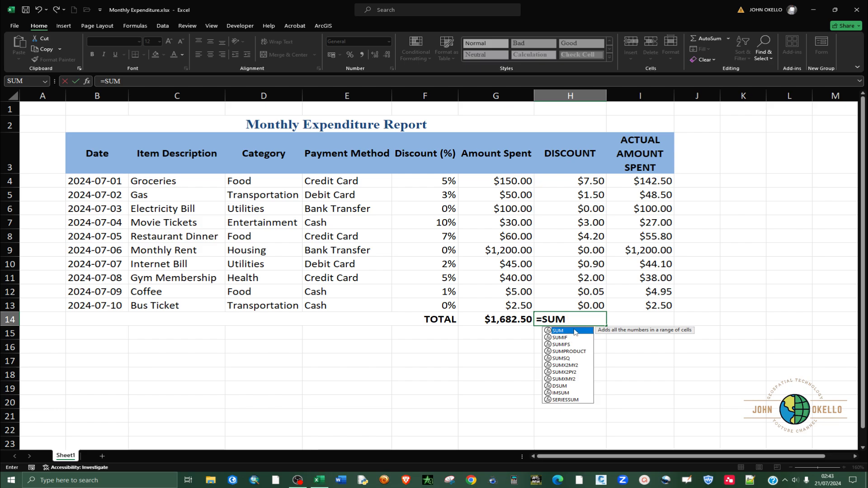
pyautogui.doubleClick(574, 331)
pyautogui.moveTo(590, 180); pyautogui.dragTo(586, 297)
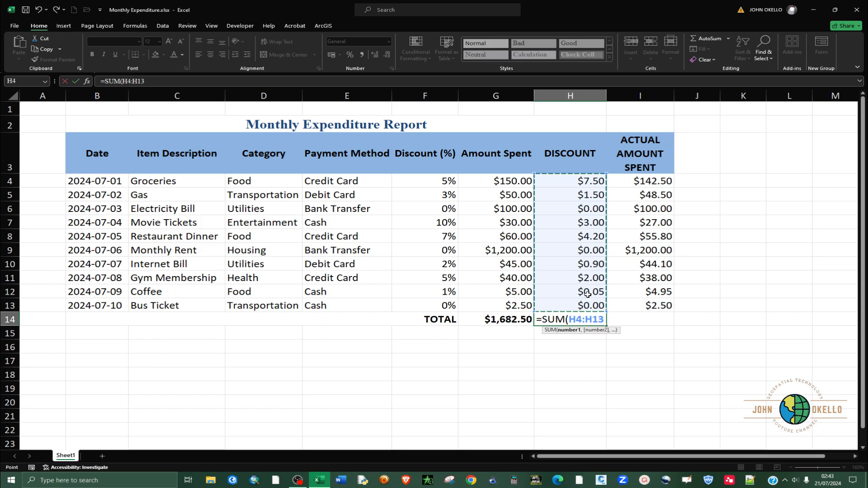
pyautogui.write(')')
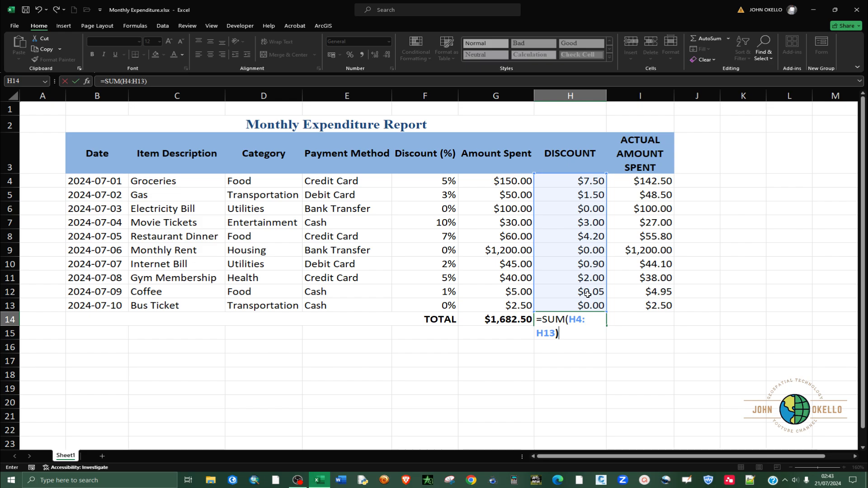
pyautogui.press('Return')
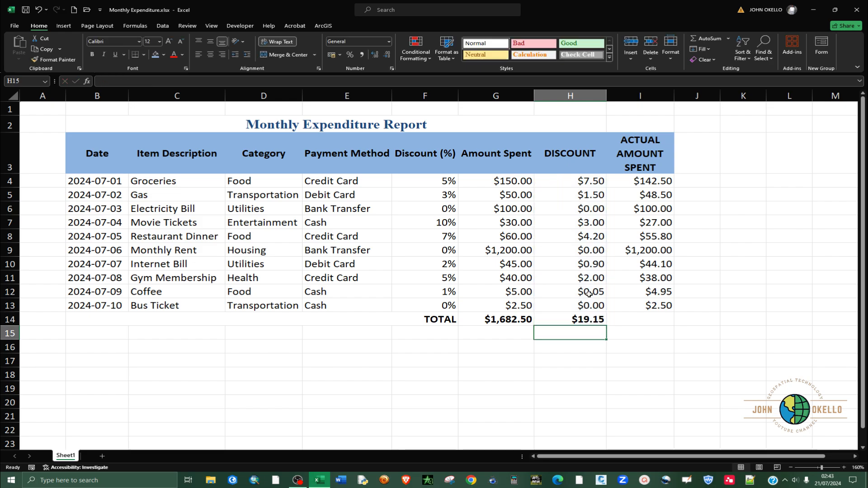
# - Fill the discount total formula from H14 across to I14 for the ACTUAL AMOUNT SPENT column
pyautogui.click(579, 322)
pyautogui.moveTo(606, 326); pyautogui.dragTo(657, 323)
pyautogui.click(604, 364)
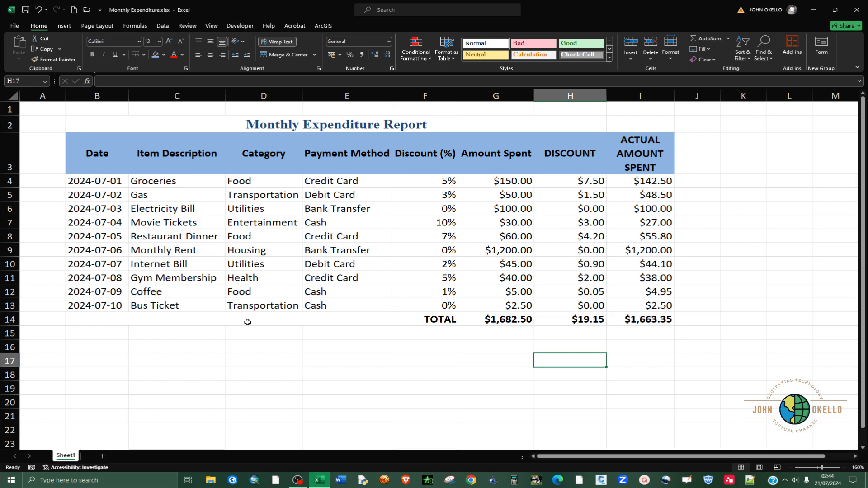
# - Shade the TOTAL row B14:I14 with a light olive green fill
pyautogui.moveTo(428, 320); pyautogui.dragTo(651, 320)
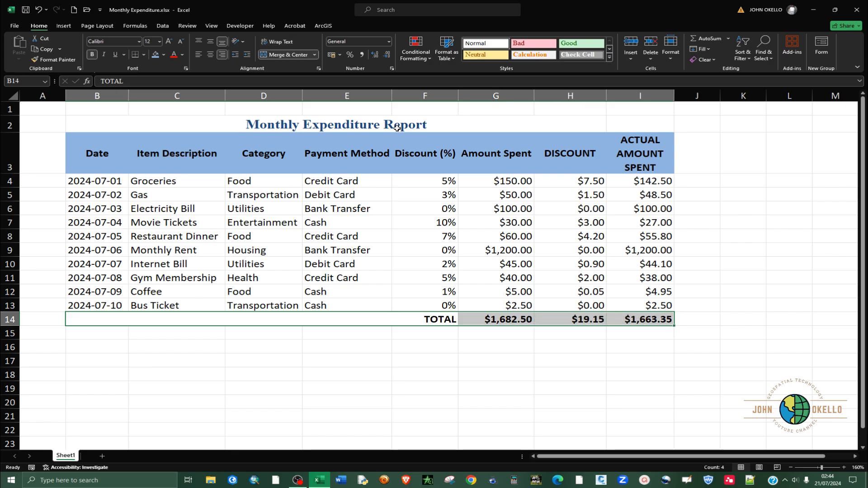
pyautogui.click(163, 55)
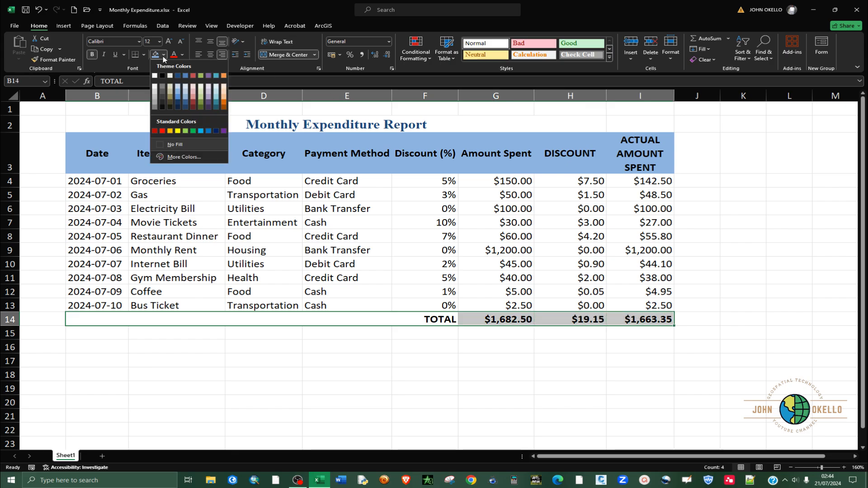
pyautogui.click(202, 100)
pyautogui.click(488, 346)
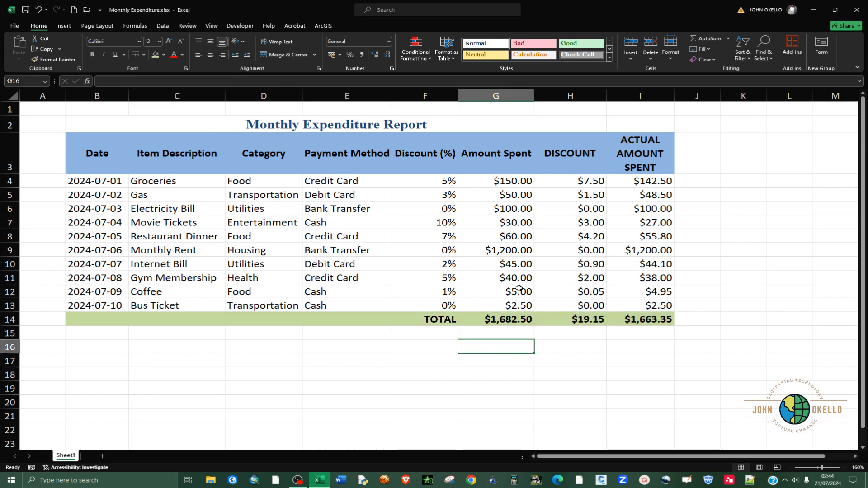
# - Shade the amounts in G4:I13 with a light blue fill
pyautogui.moveTo(505, 181); pyautogui.dragTo(637, 304)
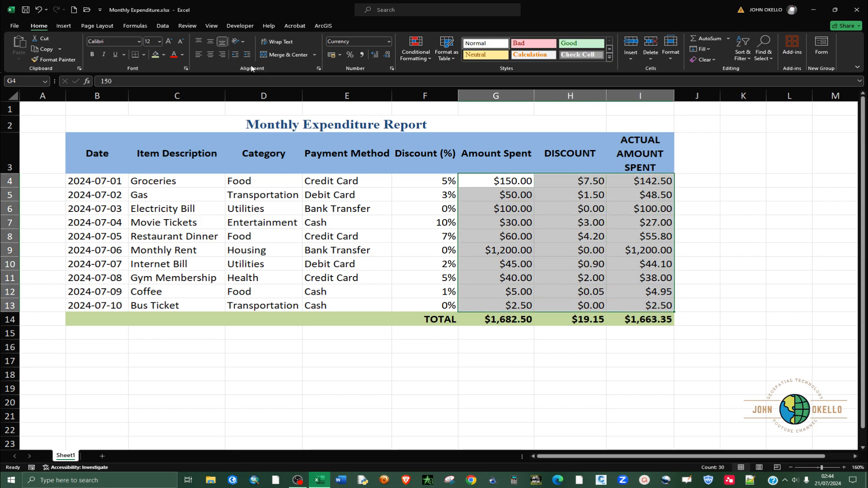
pyautogui.click(163, 55)
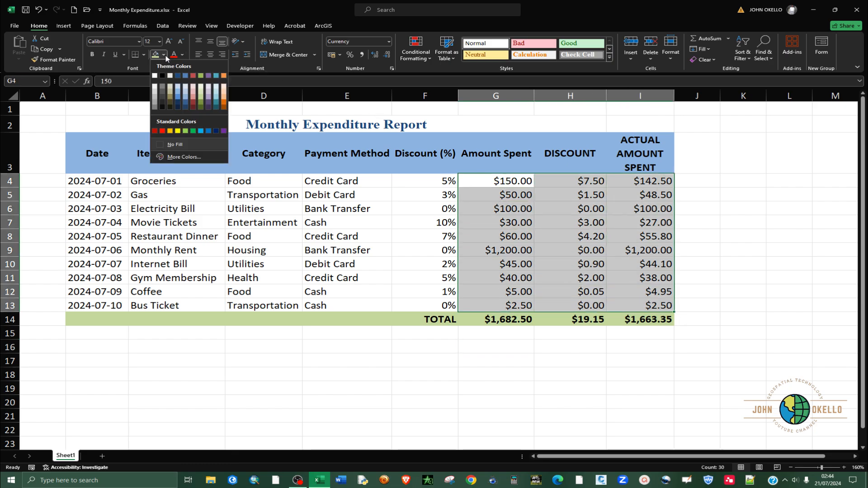
pyautogui.click(183, 88)
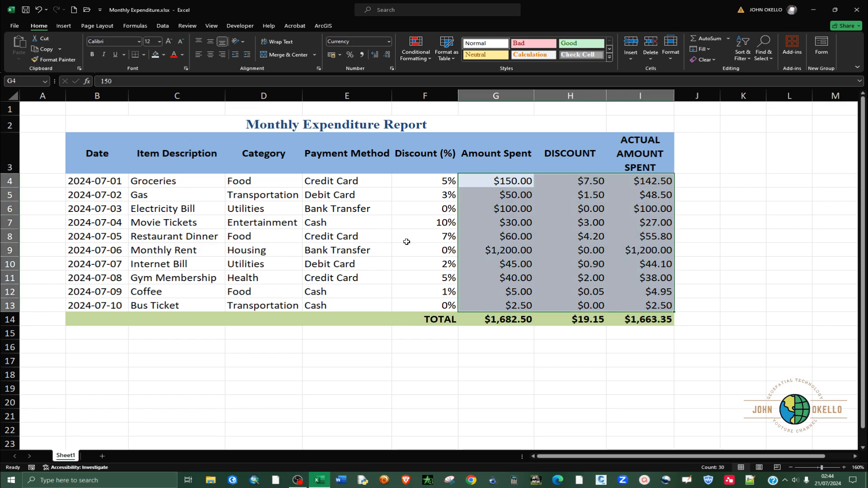
pyautogui.click(403, 240)
# - Shade the discount percentages in F4:F13 with a light tan fill
pyautogui.moveTo(415, 181); pyautogui.dragTo(409, 305)
pyautogui.click(164, 54)
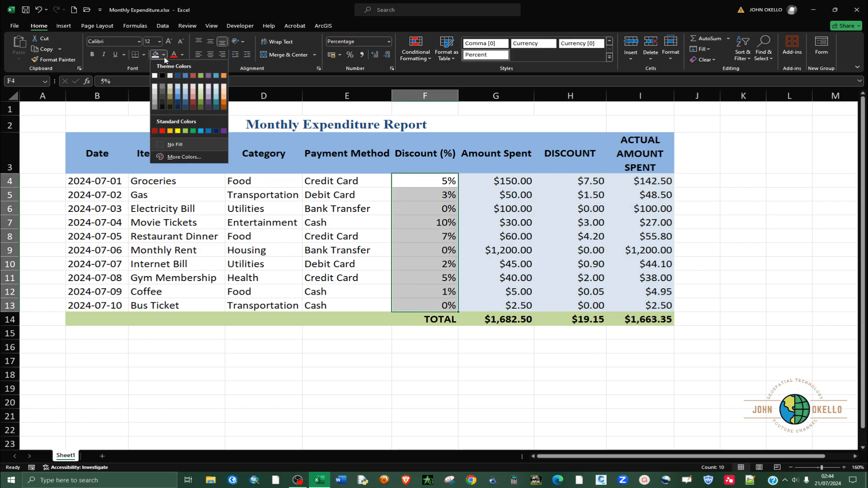
pyautogui.click(172, 88)
pyautogui.click(361, 340)
# - Apply All Borders to the table from the header row through the TOTAL row, B3:I14
pyautogui.moveTo(85, 140); pyautogui.dragTo(619, 310)
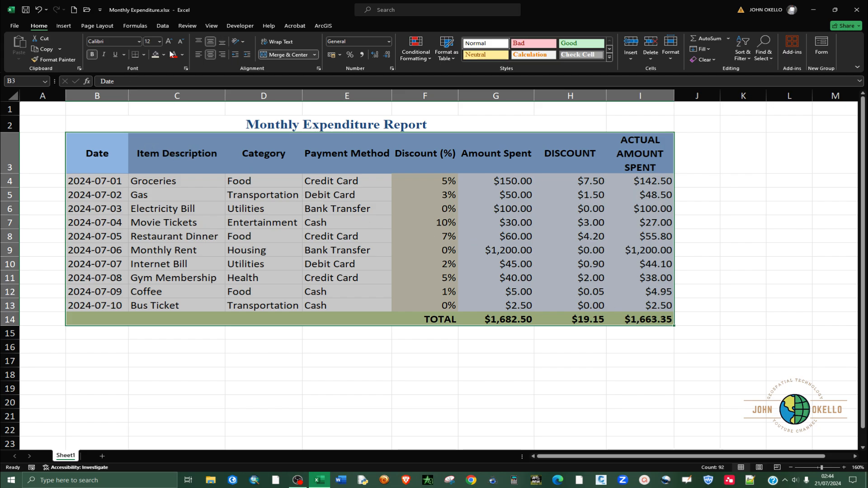
pyautogui.rightClick(207, 181)
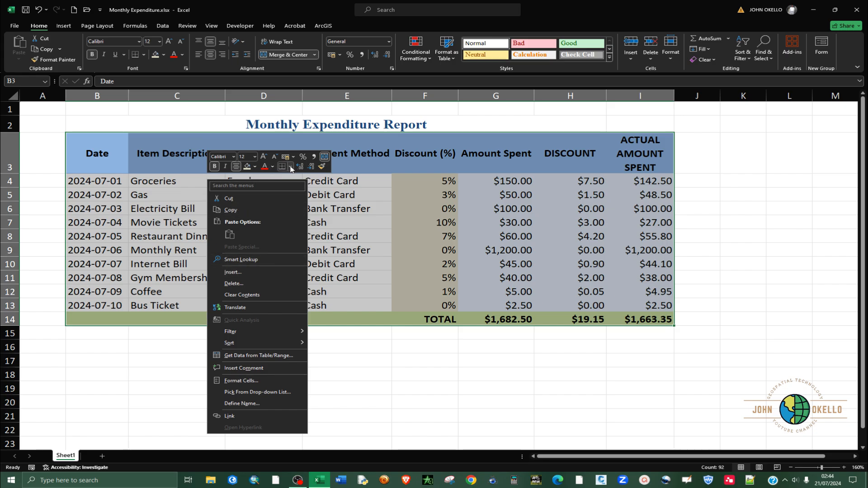
pyautogui.click(144, 56)
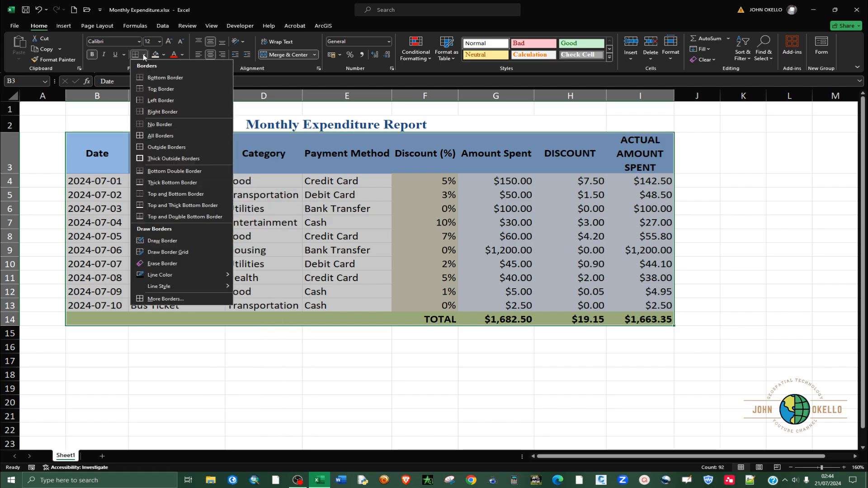
pyautogui.click(154, 136)
pyautogui.click(379, 374)
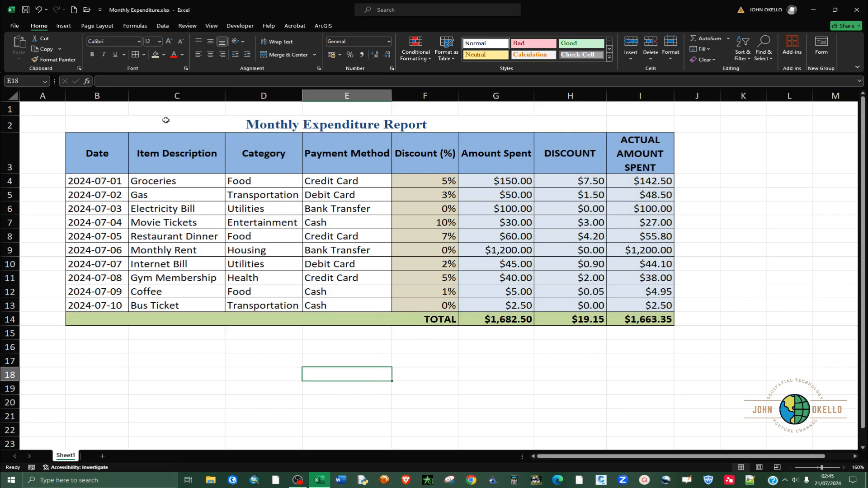
# - Extend All Borders to the title row by applying them to B2:I14
pyautogui.moveTo(194, 132); pyautogui.dragTo(657, 318)
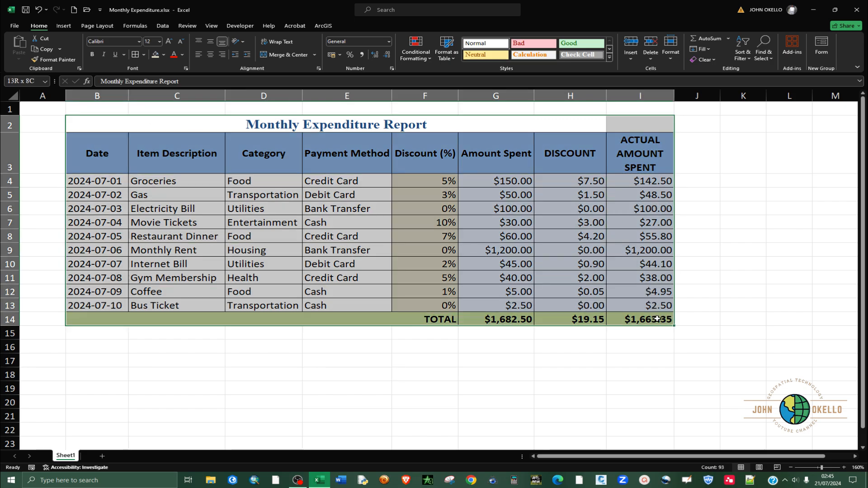
pyautogui.click(146, 54)
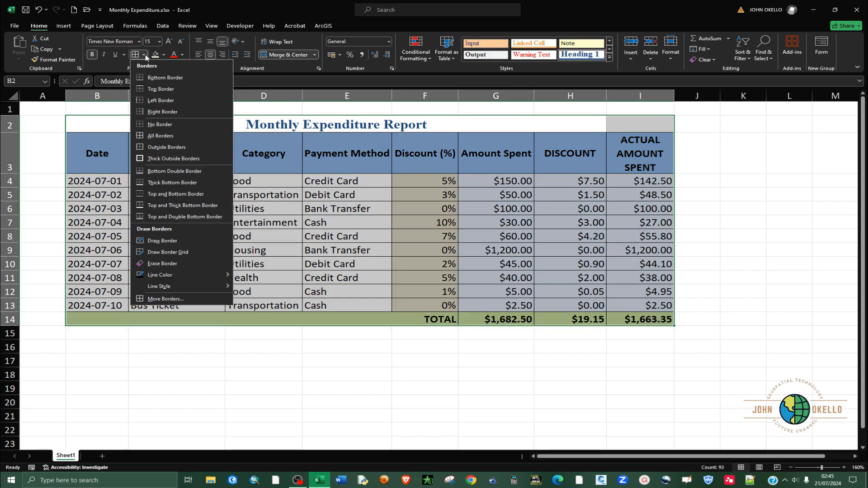
pyautogui.click(154, 133)
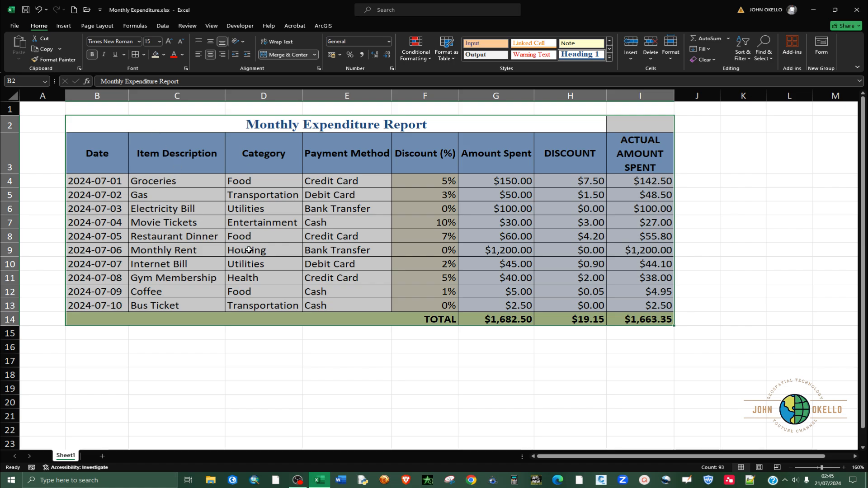
pyautogui.click(283, 356)
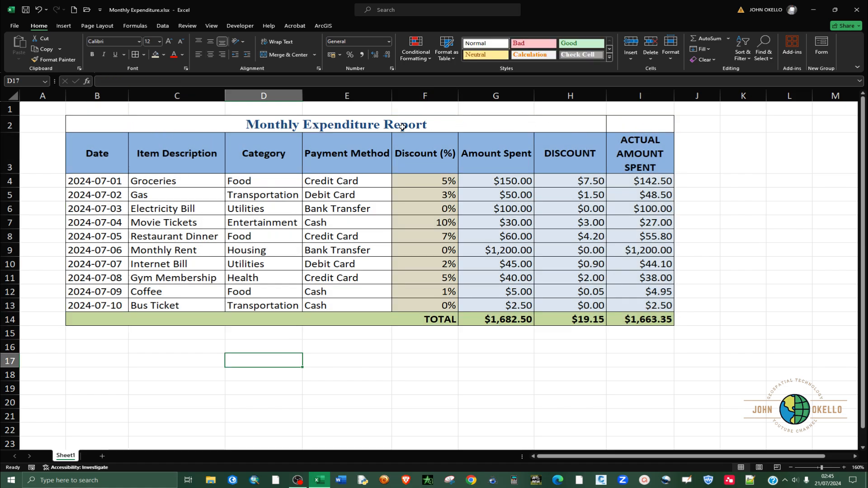
# - Merge and center the Monthly Expenditure Report title across B2:I2
pyautogui.moveTo(561, 126); pyautogui.dragTo(615, 126)
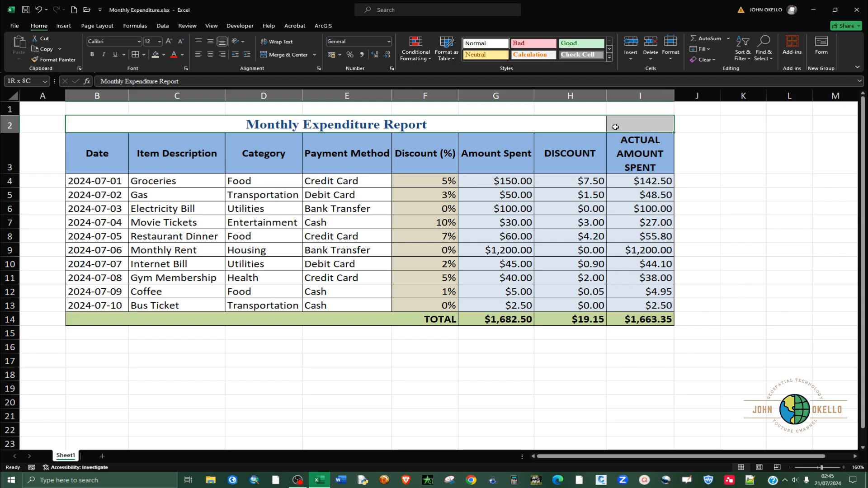
pyautogui.click(278, 58)
pyautogui.click(279, 59)
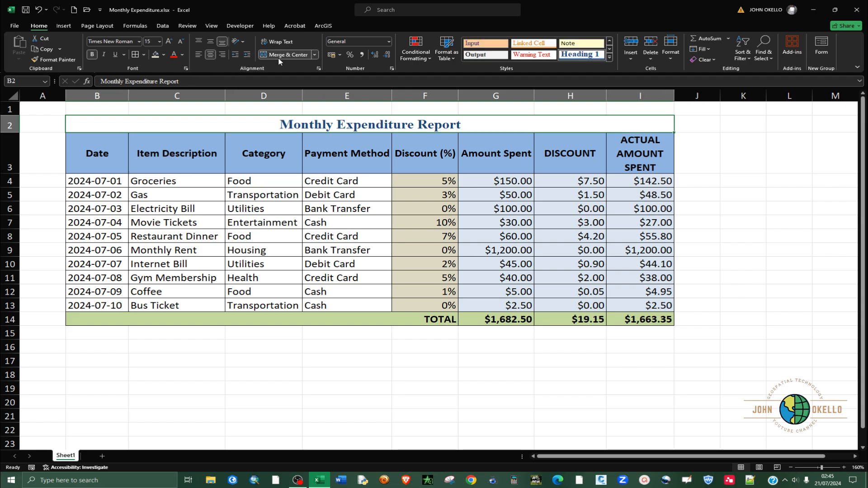
pyautogui.click(376, 342)
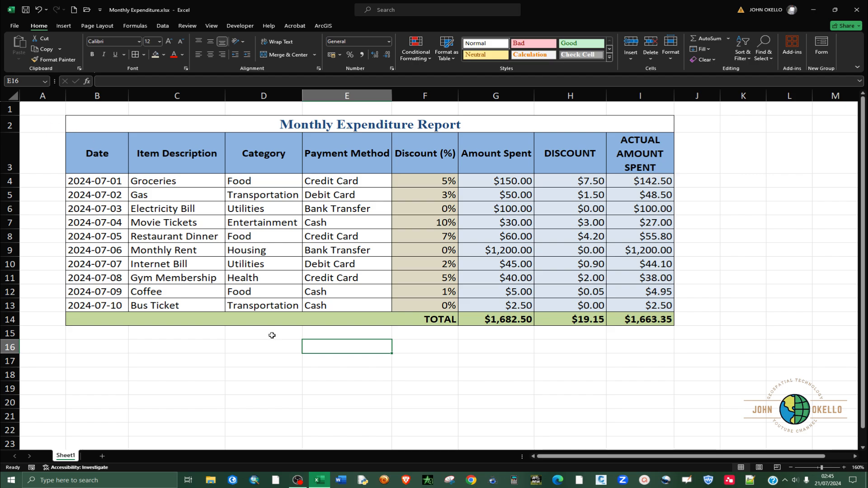
pyautogui.click(270, 335)
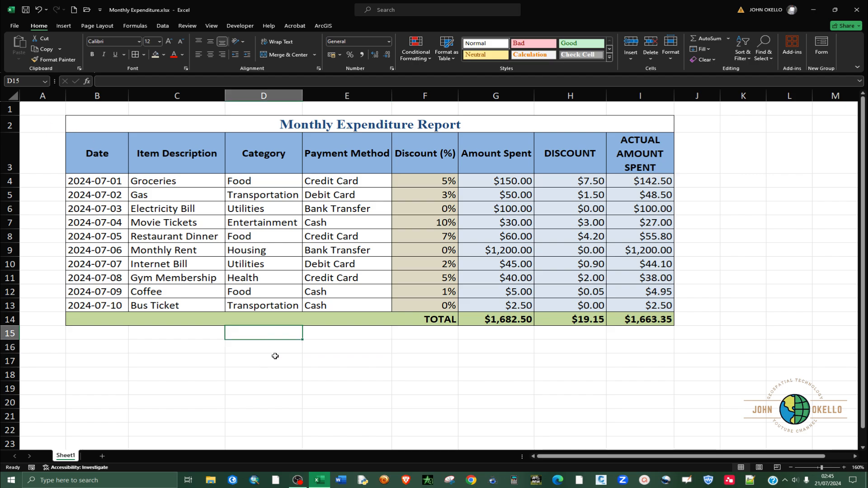
pyautogui.click(329, 356)
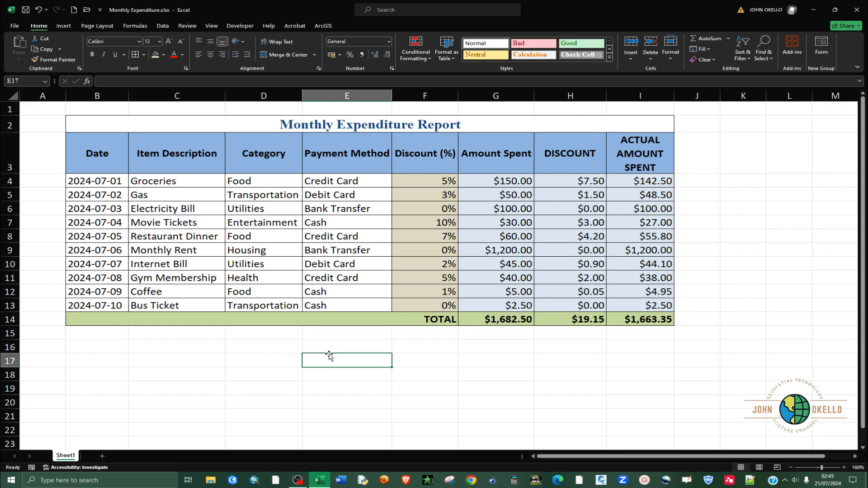